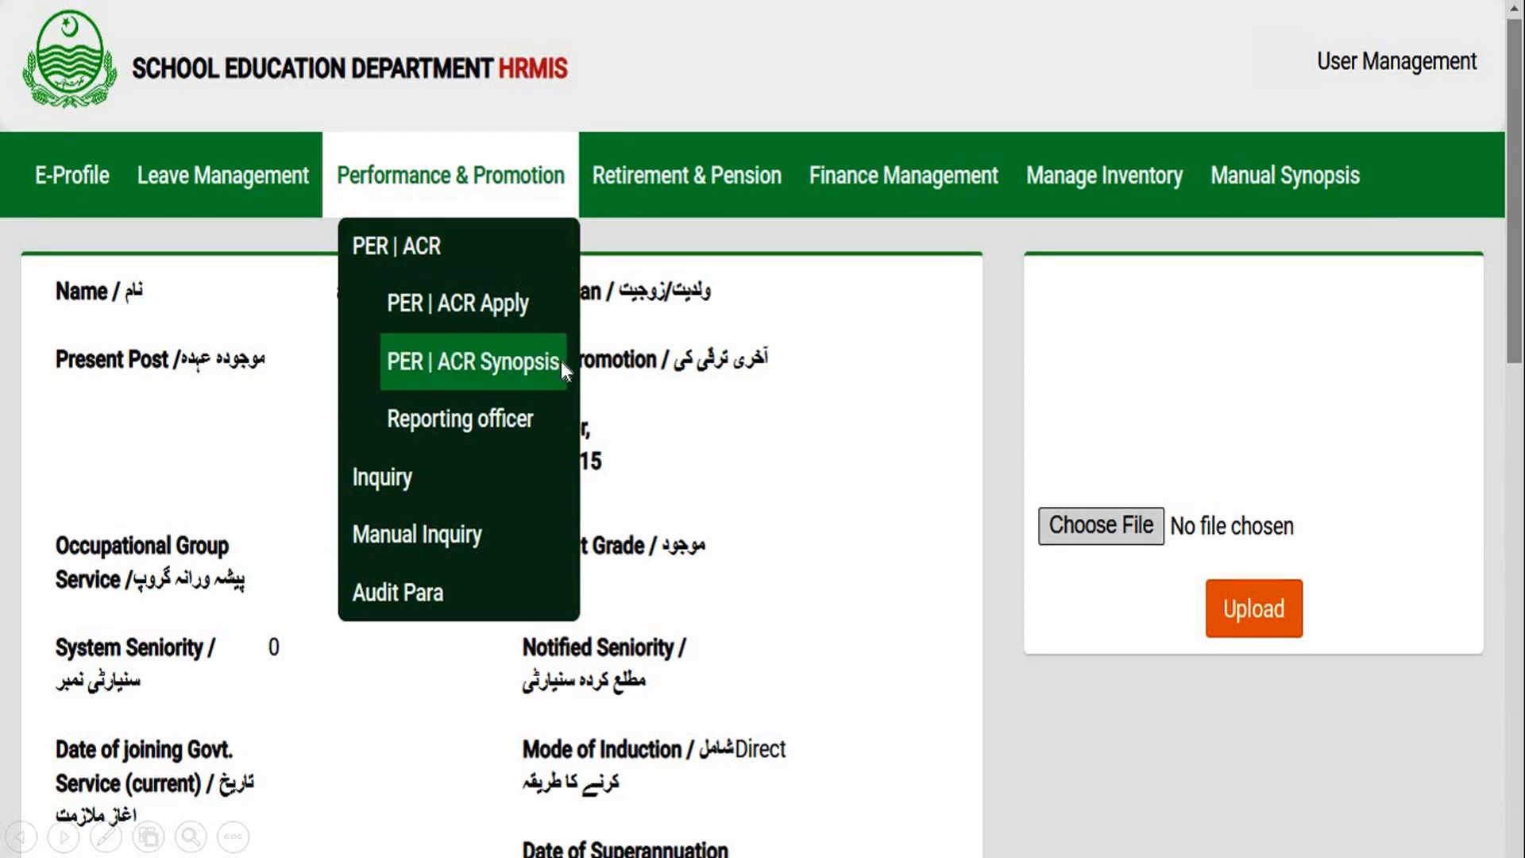
- Look at the PER | ACR Synopsis and Reporting officer pages under Performance & Promotion
{"action": "left_click", "coordinate": [558, 367]}
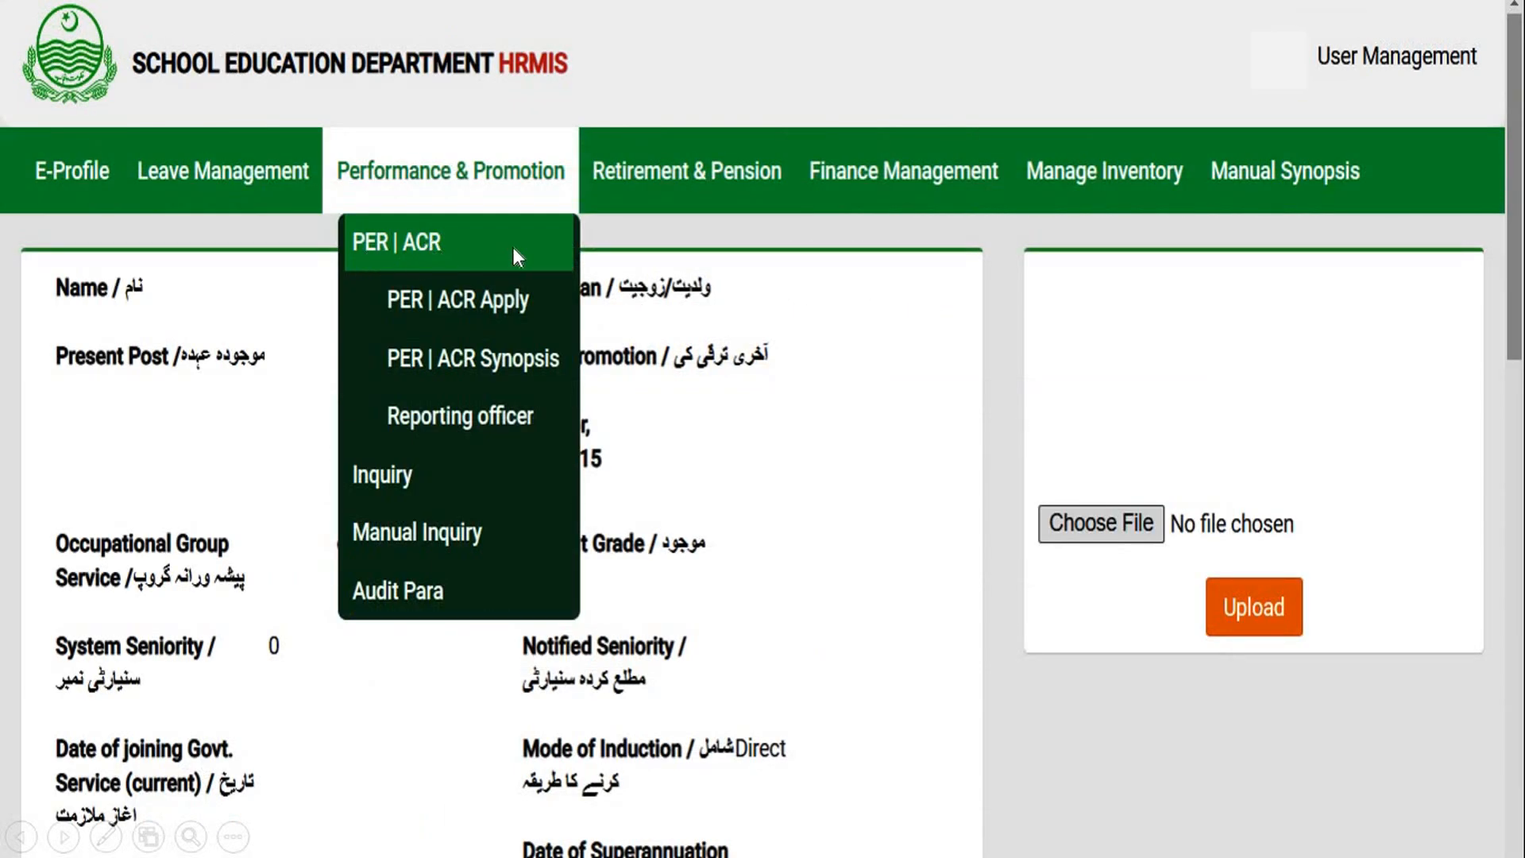
{"action": "left_click", "coordinate": [522, 423]}
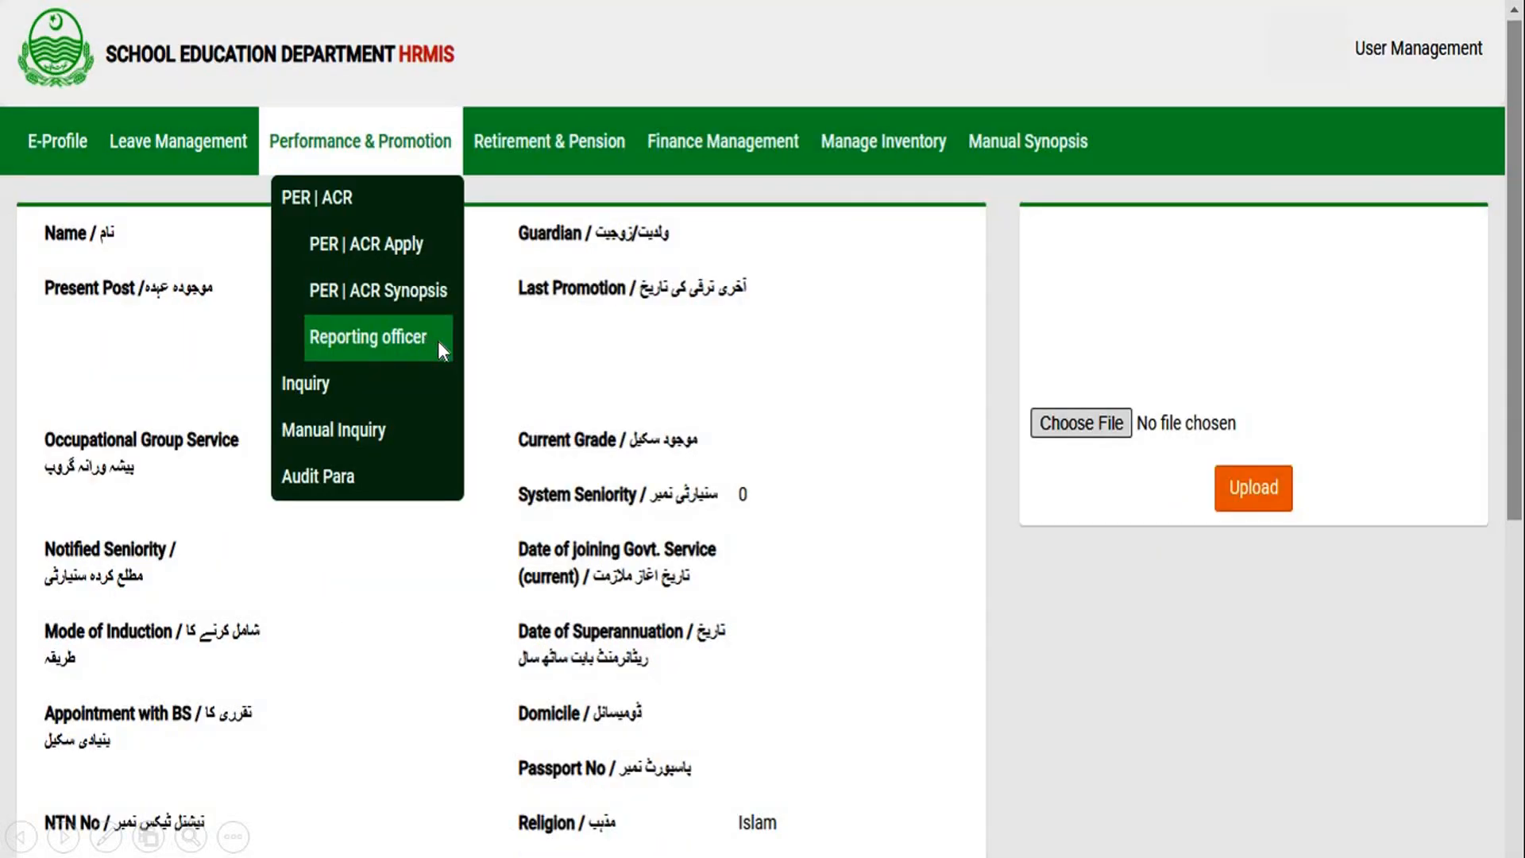
{"action": "left_click", "coordinate": [440, 350]}
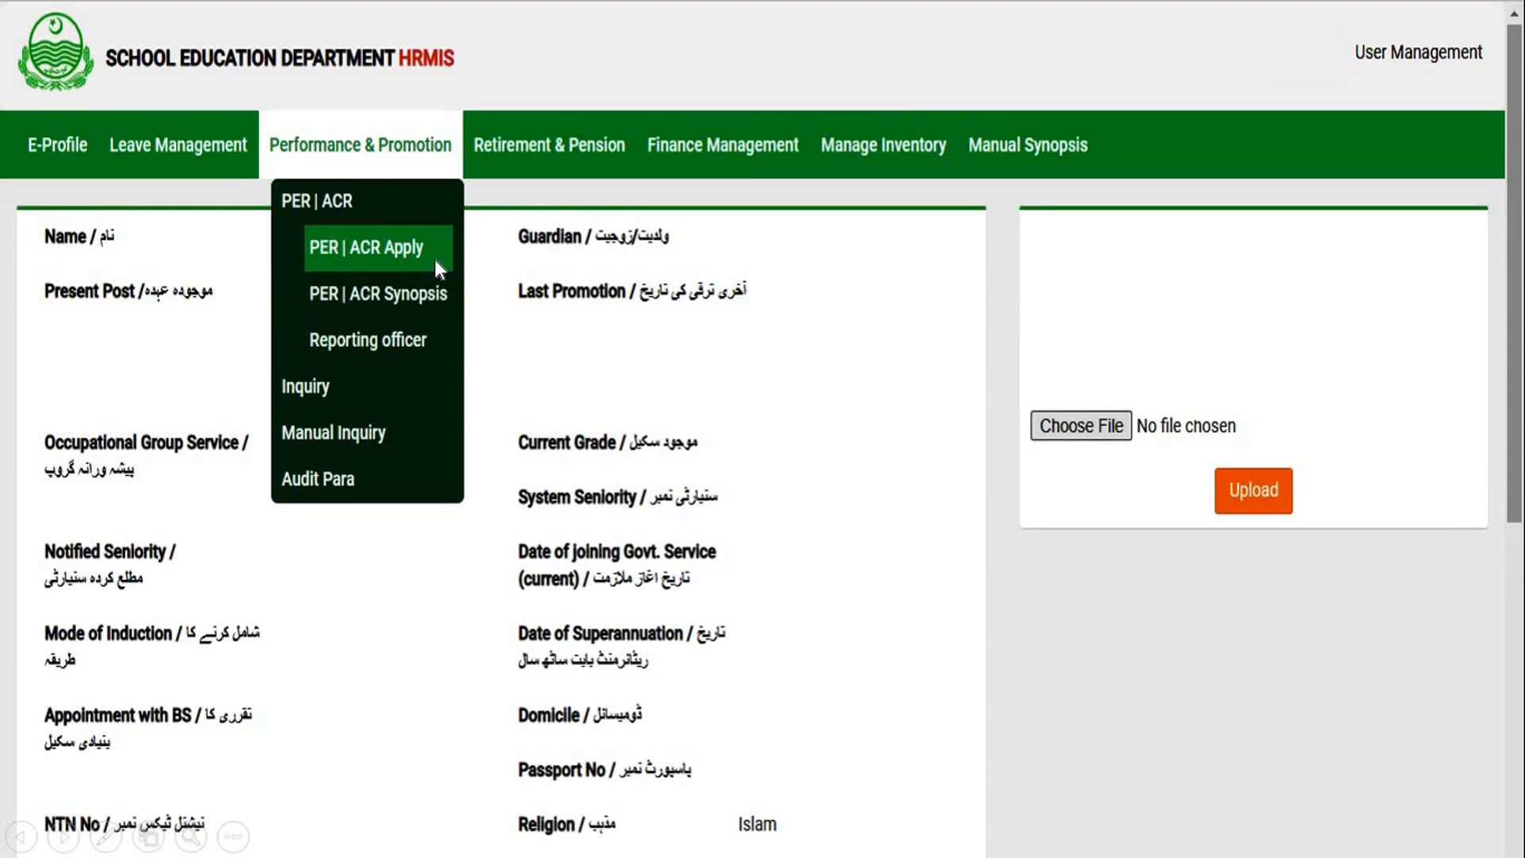
- Start a new ACR from PER | ACR Apply, with the report period 2022-01-01 to 2022-12-31
{"action": "left_click", "coordinate": [436, 259]}
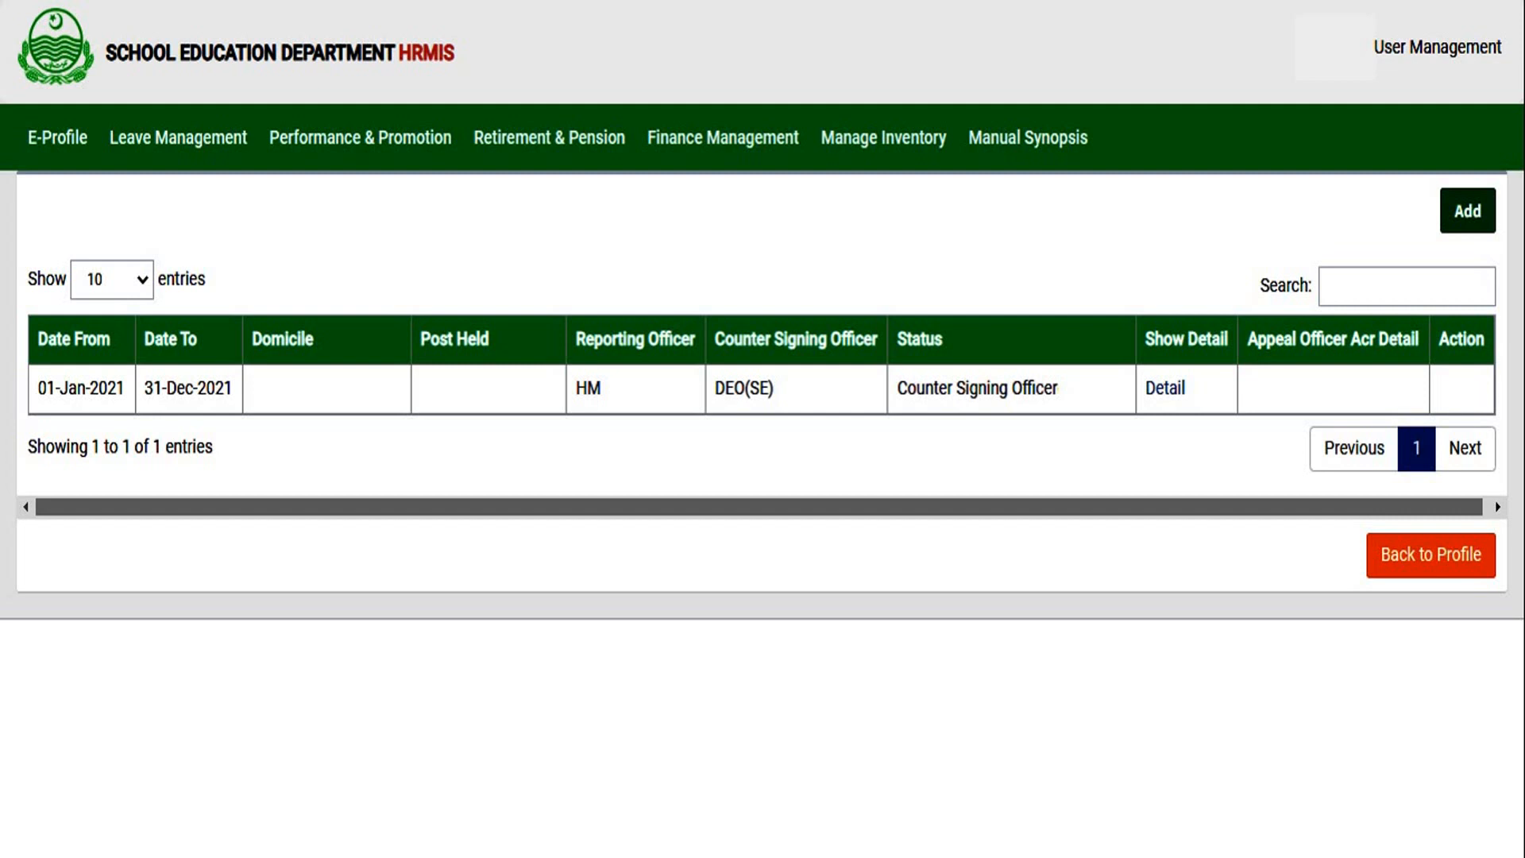
{"action": "left_click", "coordinate": [1480, 224]}
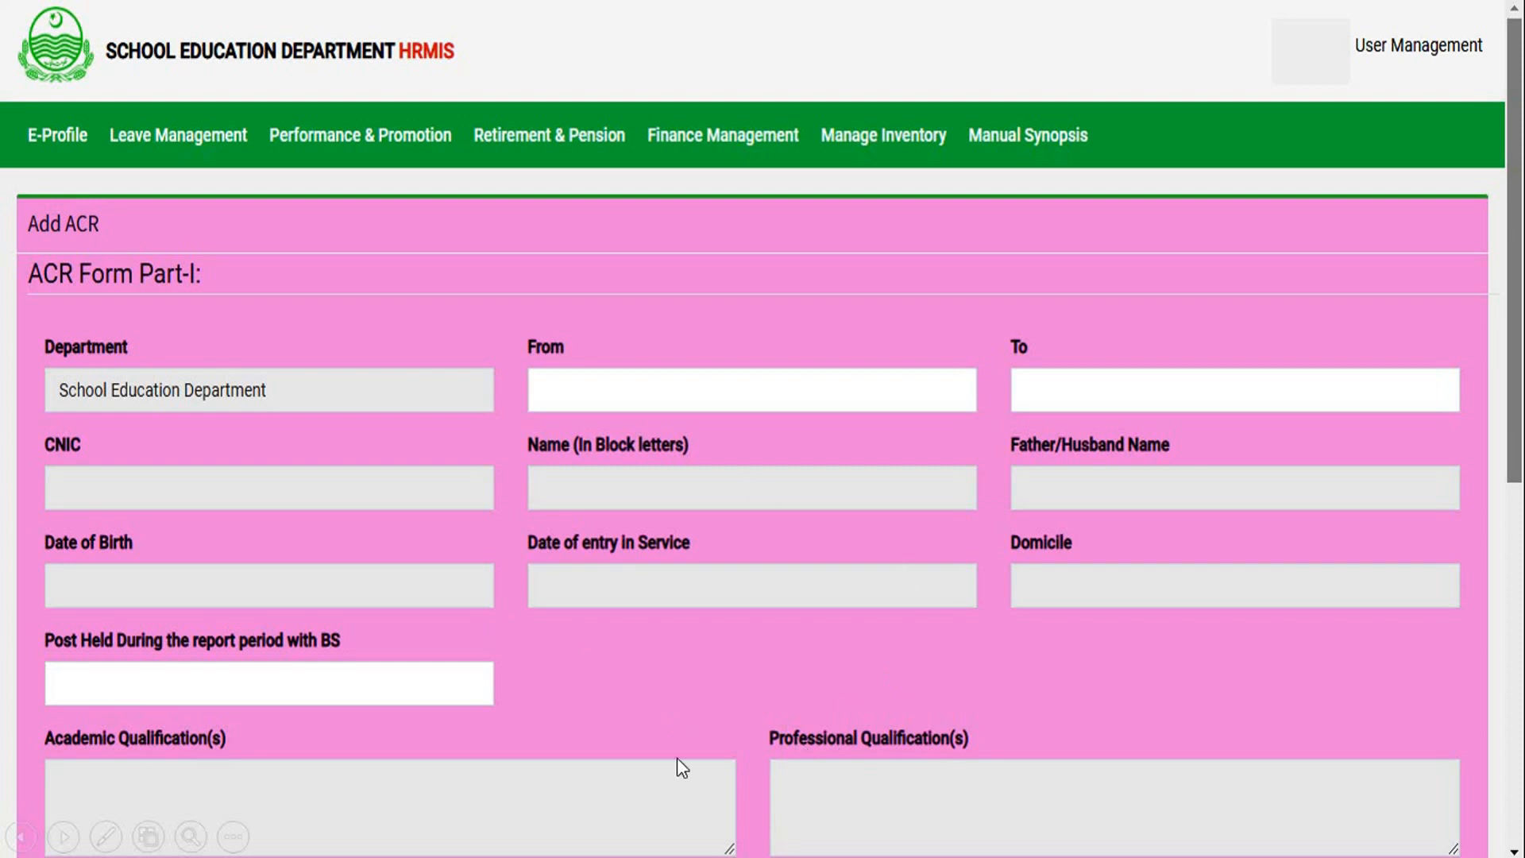
{"action": "left_click", "coordinate": [737, 391]}
{"action": "left_click", "coordinate": [770, 425]}
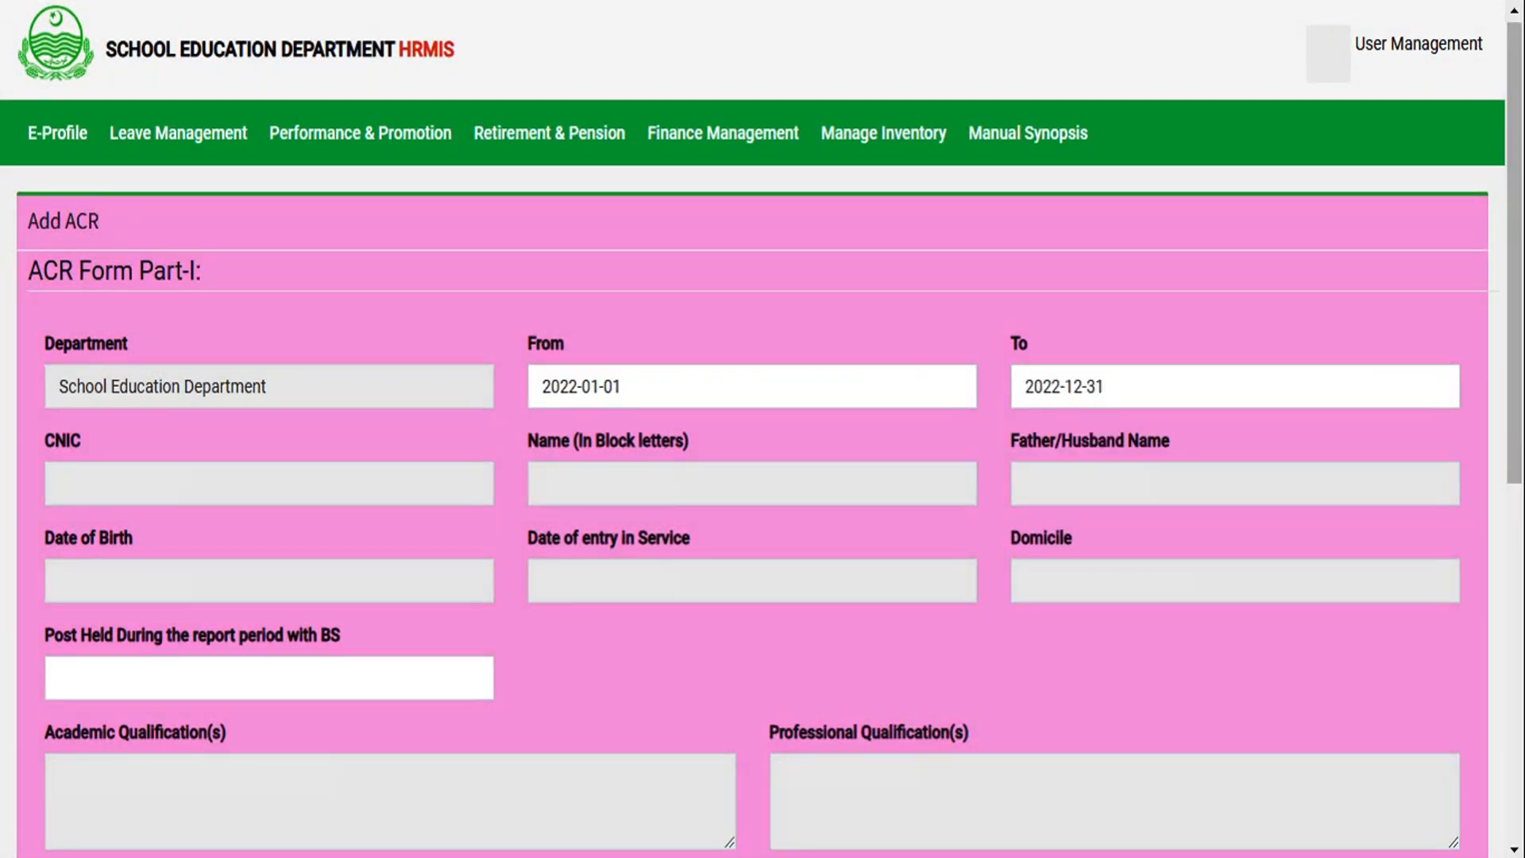
- Enter "EST (URDU) (BPS-15)" as the post held during the report period
{"action": "left_click", "coordinate": [225, 670]}
{"action": "type", "text": "EST (URDU) (BPS-15)"}
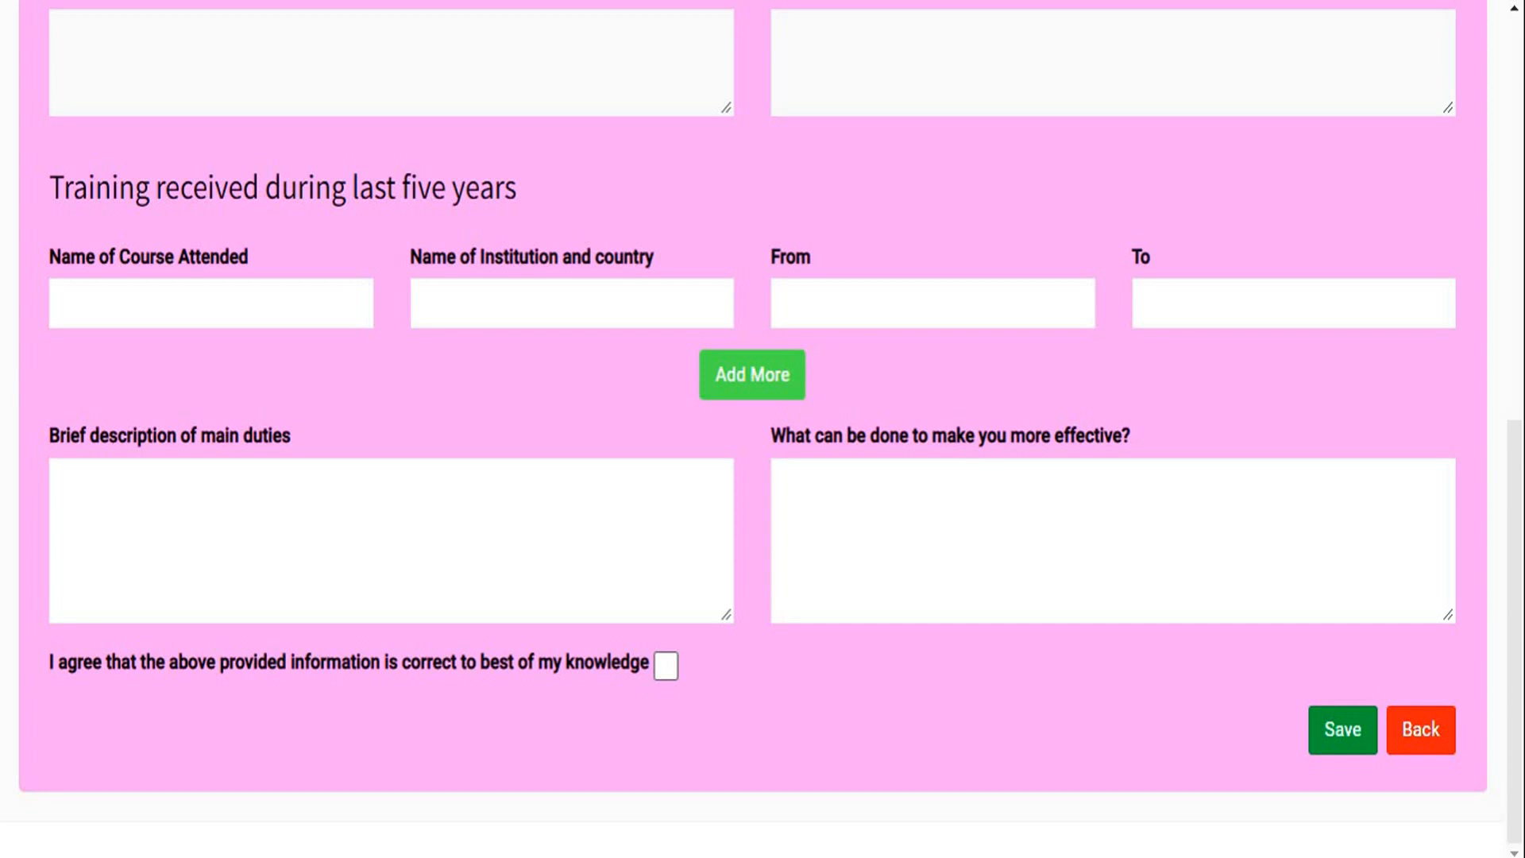
- Record the training INDUCTION TRAINING OF NEWLY RECRUITED EDUCATORS SESEs 2017 at QAED-ADU-GHS Lahore, PAKISTAN, from 2017-8-1 to 2017-8-24
{"action": "type", "text": "INDUCTION TRAINING OF NEWLY RECRUITED EDUCATORS SESEs 2017"}
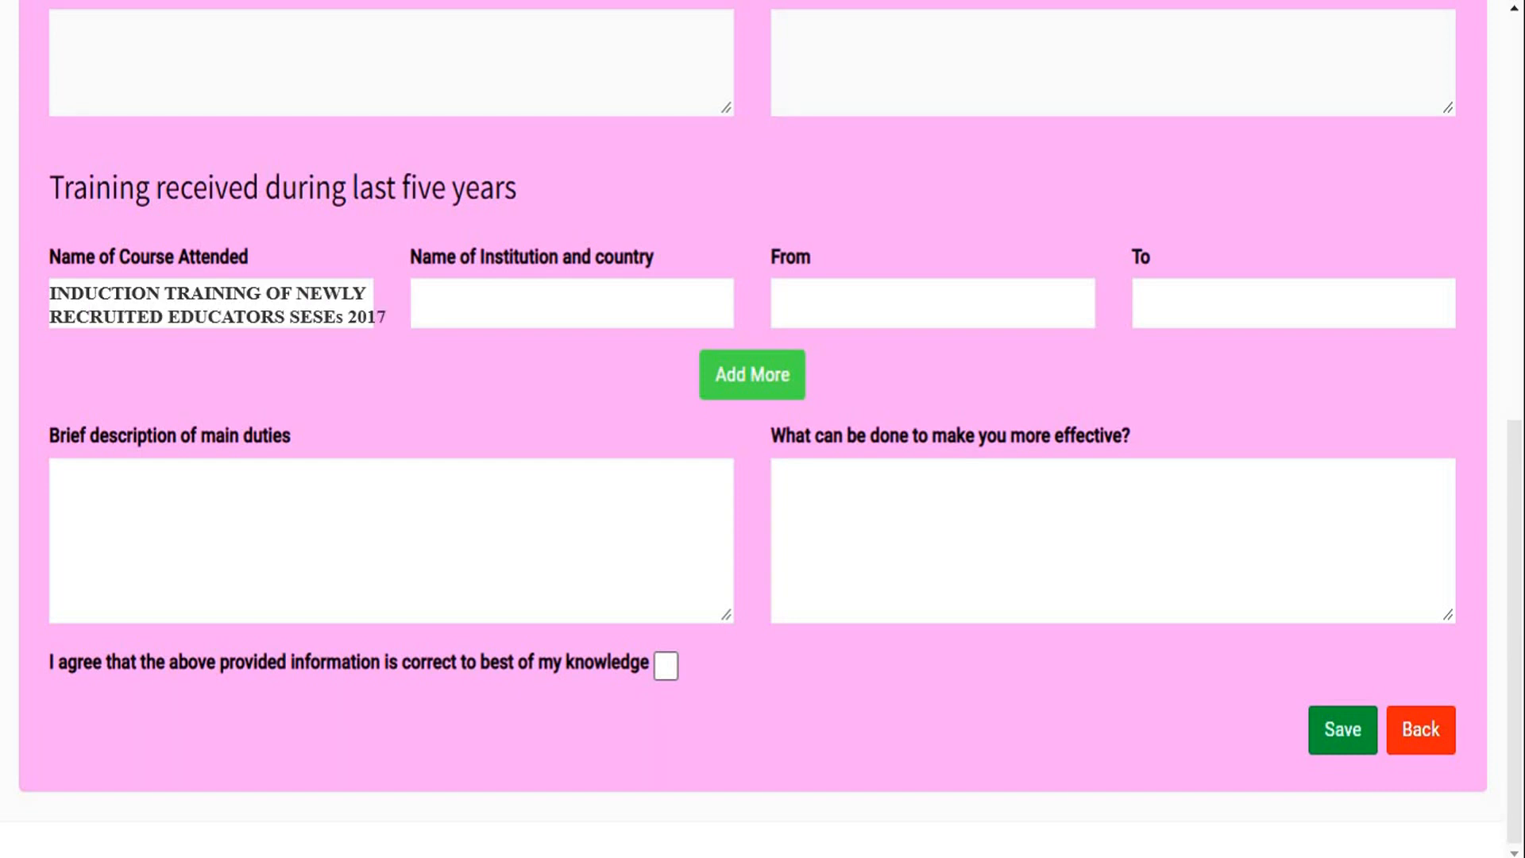
{"action": "type", "text": "QAED-ADU-GHS Lahor"}
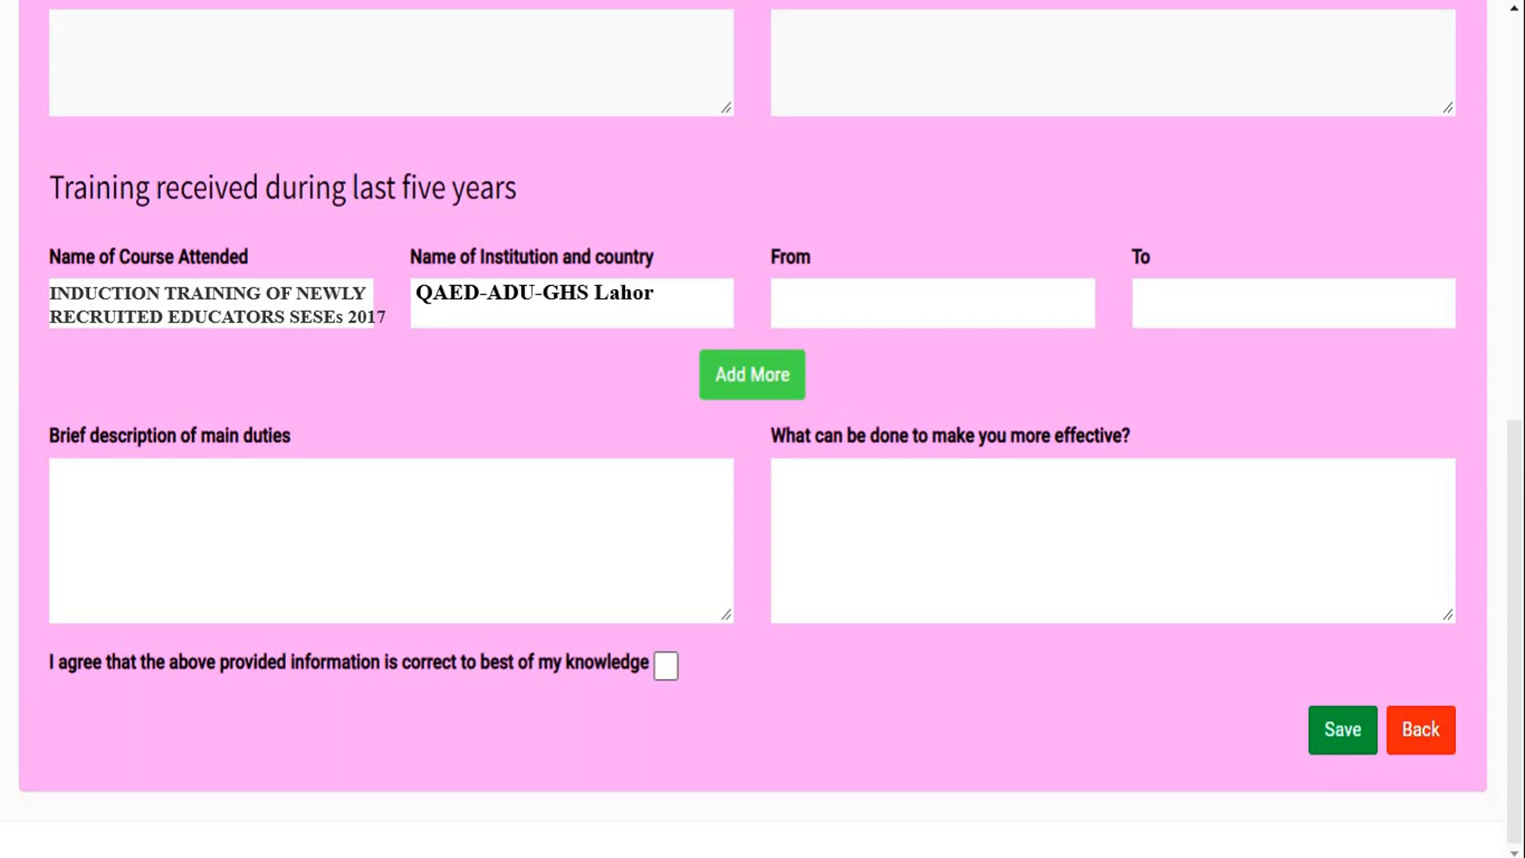
{"action": "type", "text": "e, PAKISTAN"}
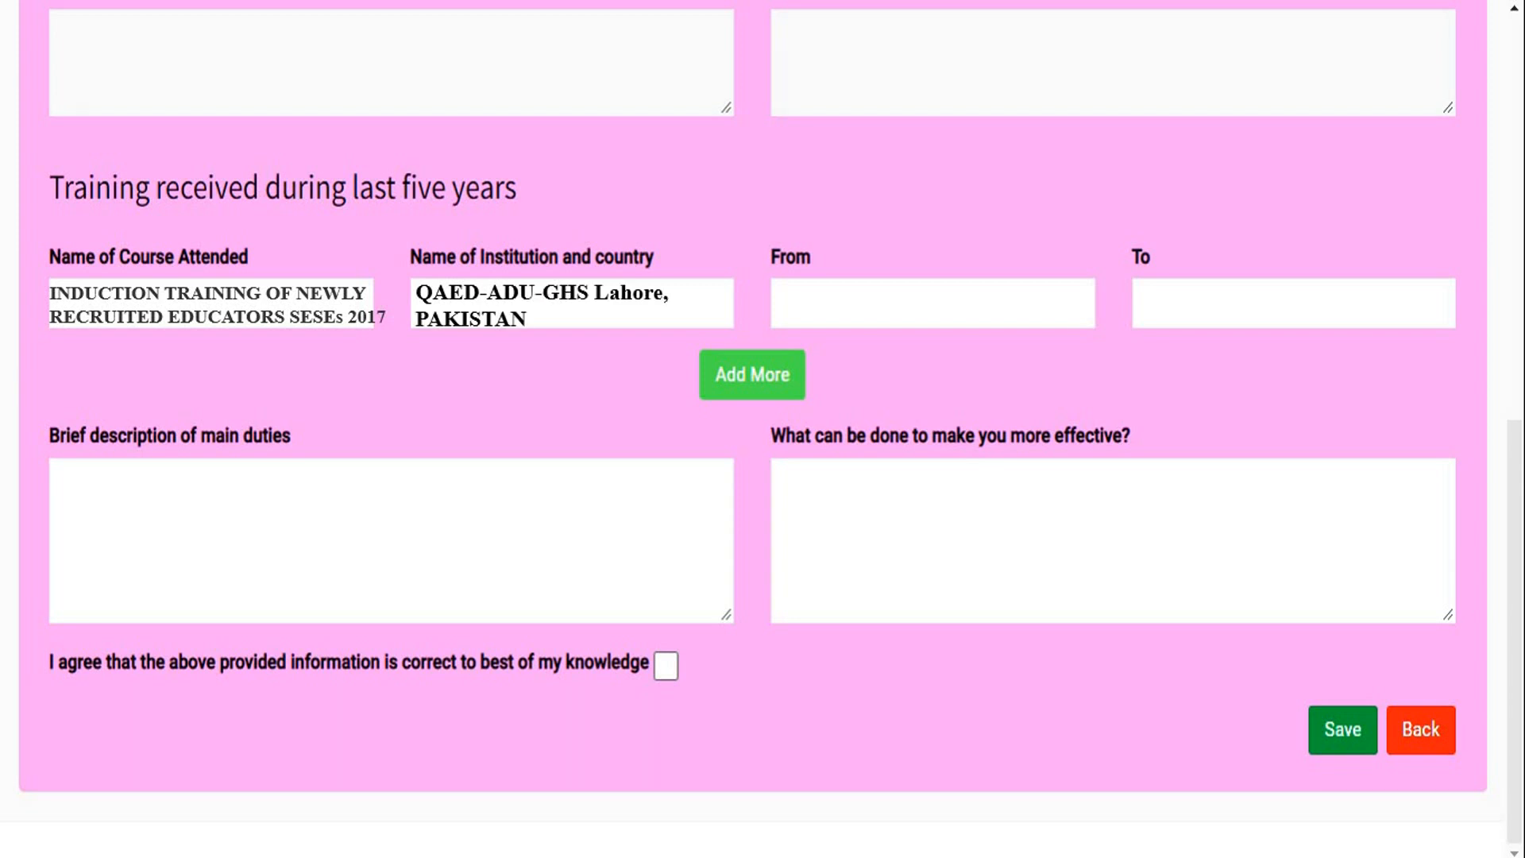
{"action": "left_click", "coordinate": [933, 304]}
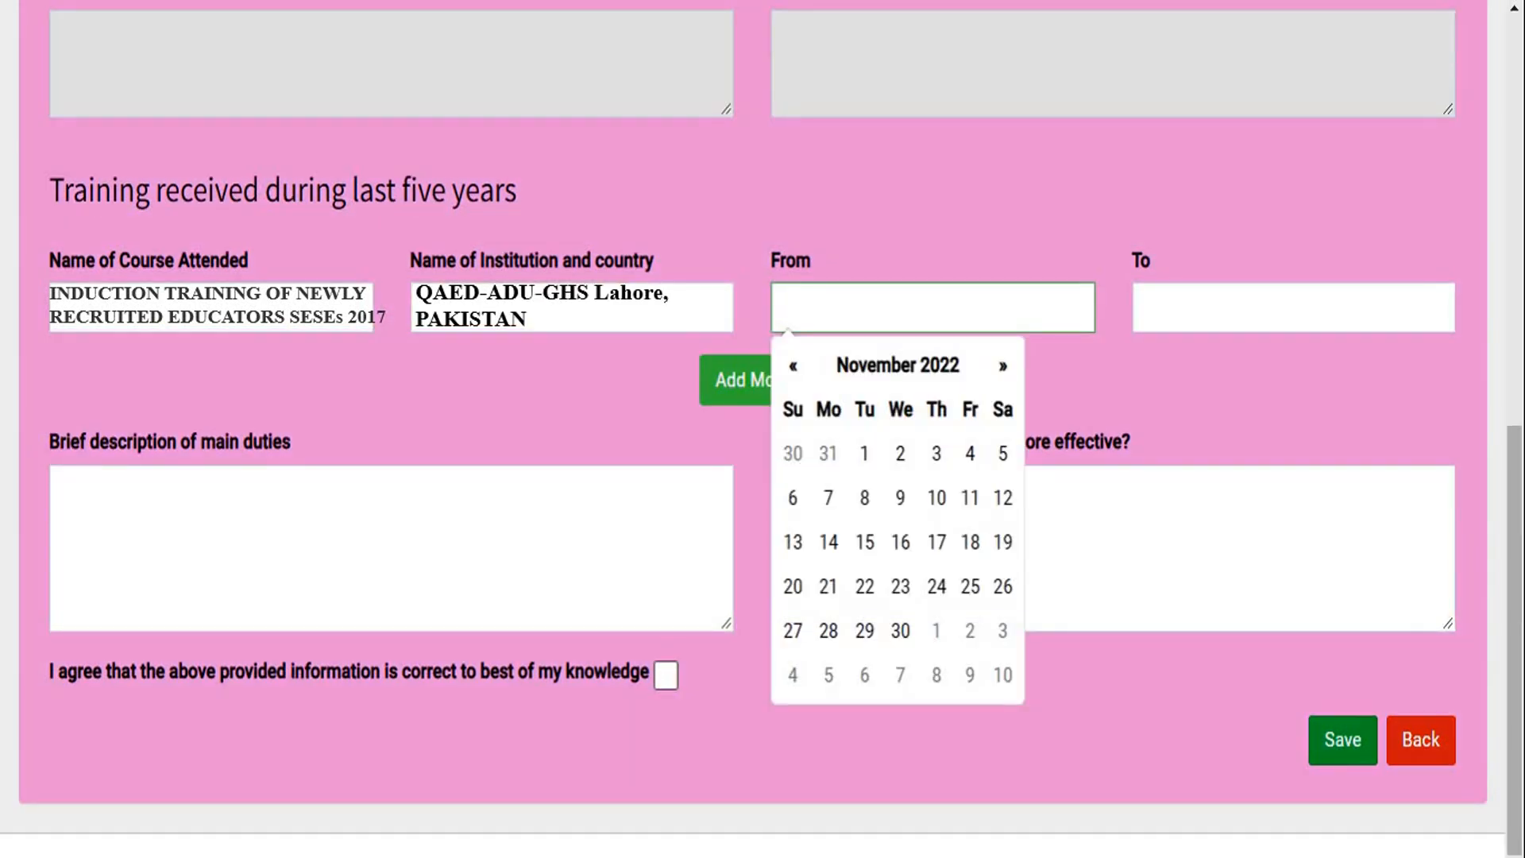
{"action": "left_click", "coordinate": [1293, 303]}
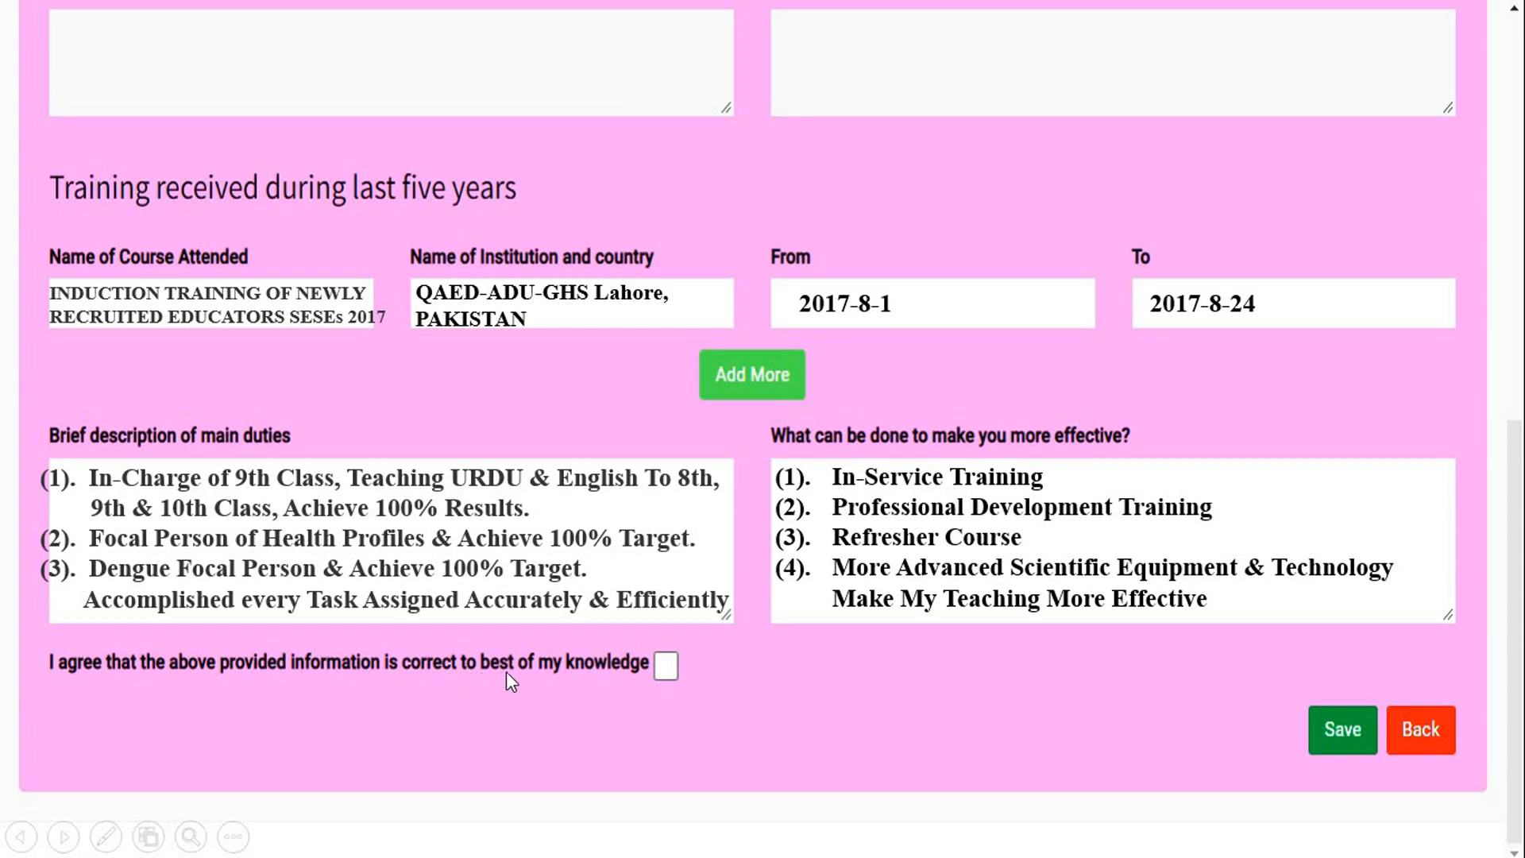
- Agree to the declaration that the provided information is correct to the best of one's knowledge
{"action": "left_click", "coordinate": [667, 671]}
{"action": "key", "text": "ctrl+minus"}
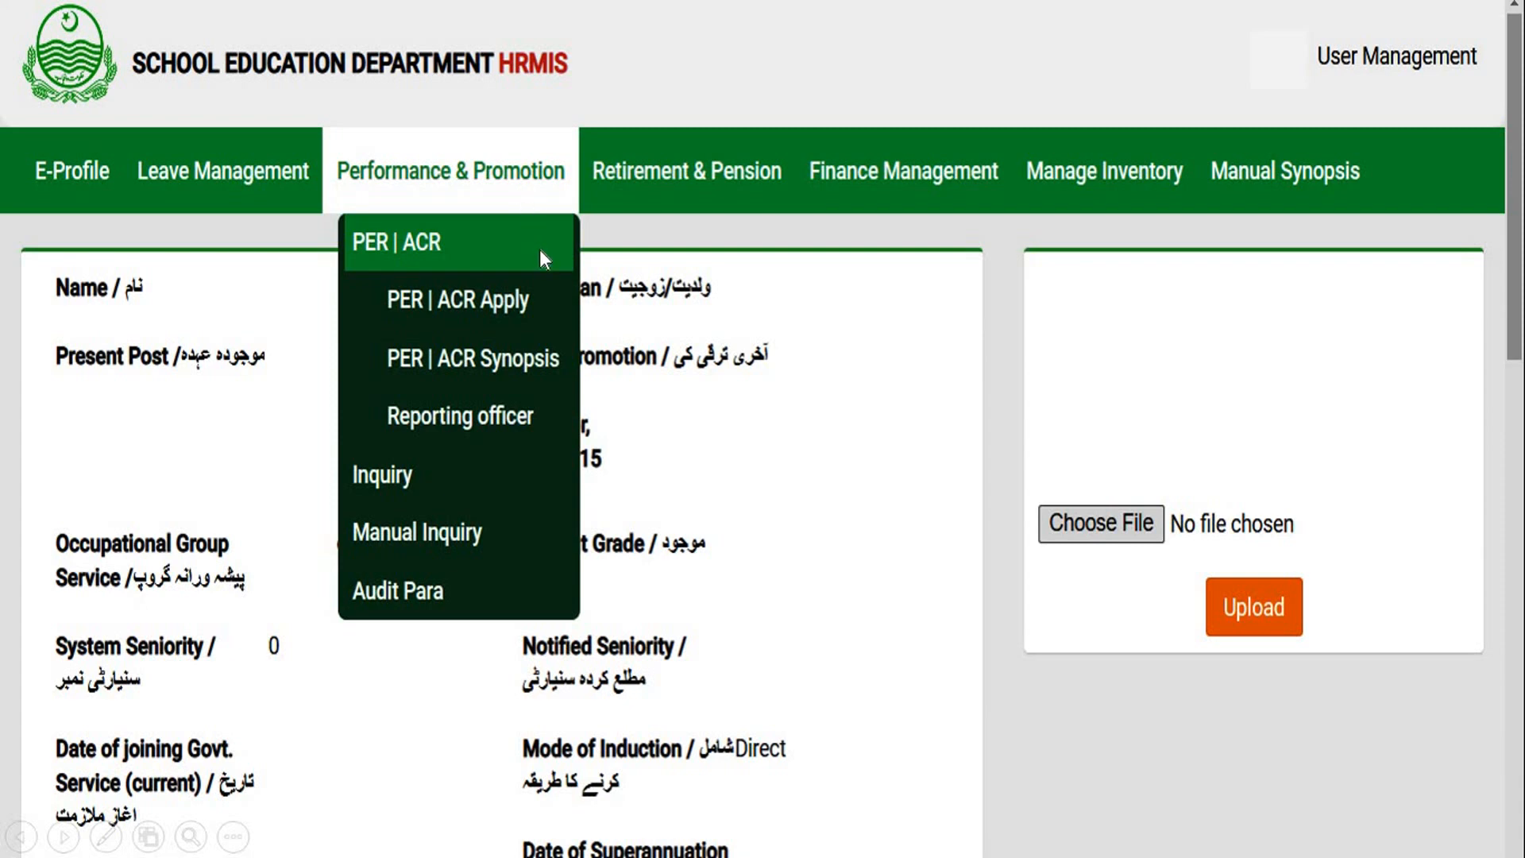
- Open PER | ACR Apply again and bring up the green Add ACR form for another record
{"action": "key", "text": "ctrl+minus"}
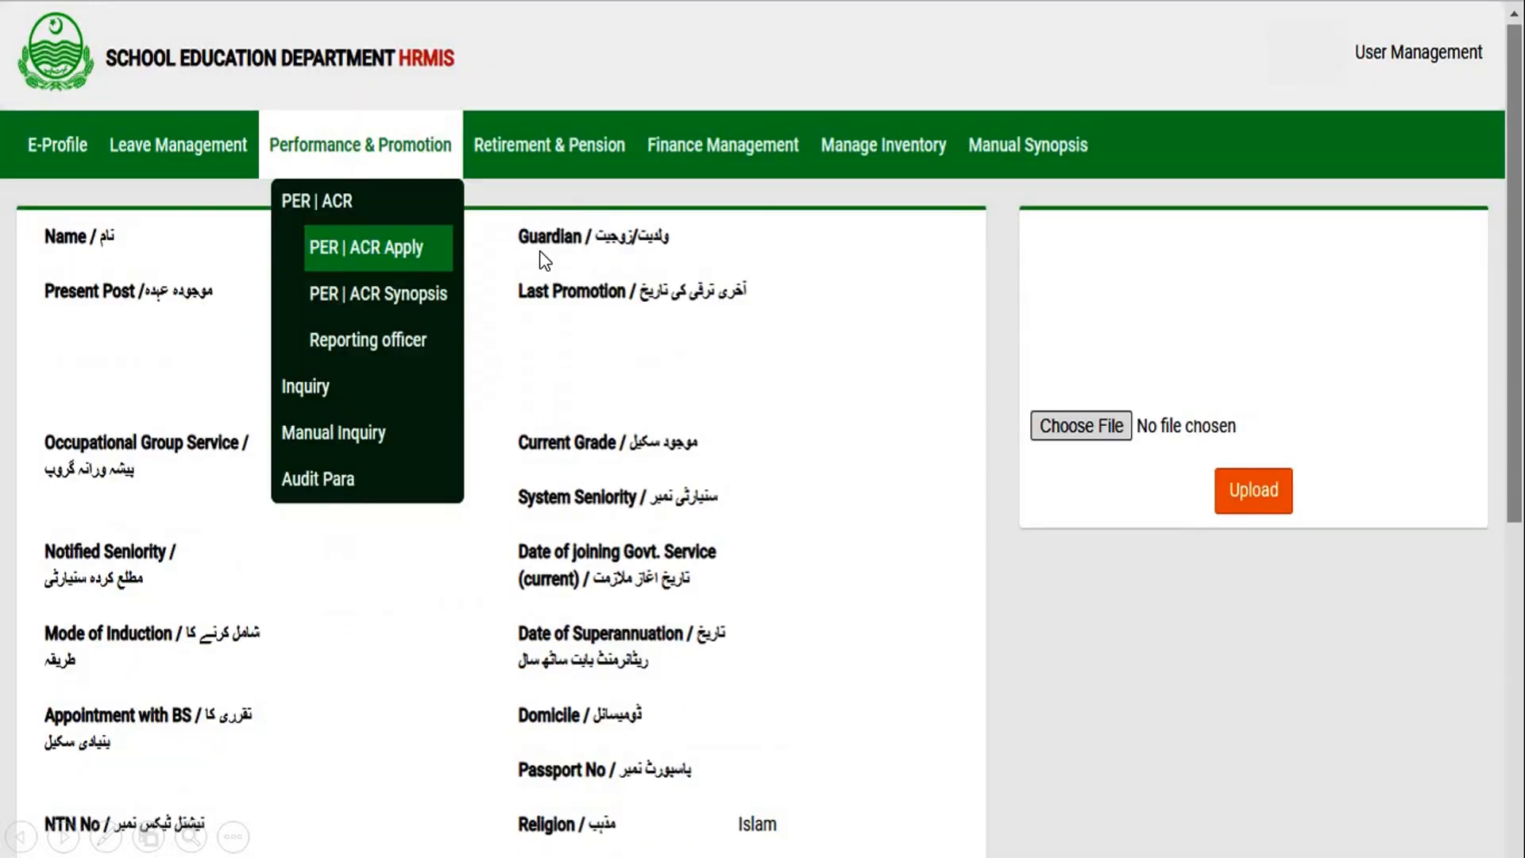
{"action": "left_click", "coordinate": [438, 263]}
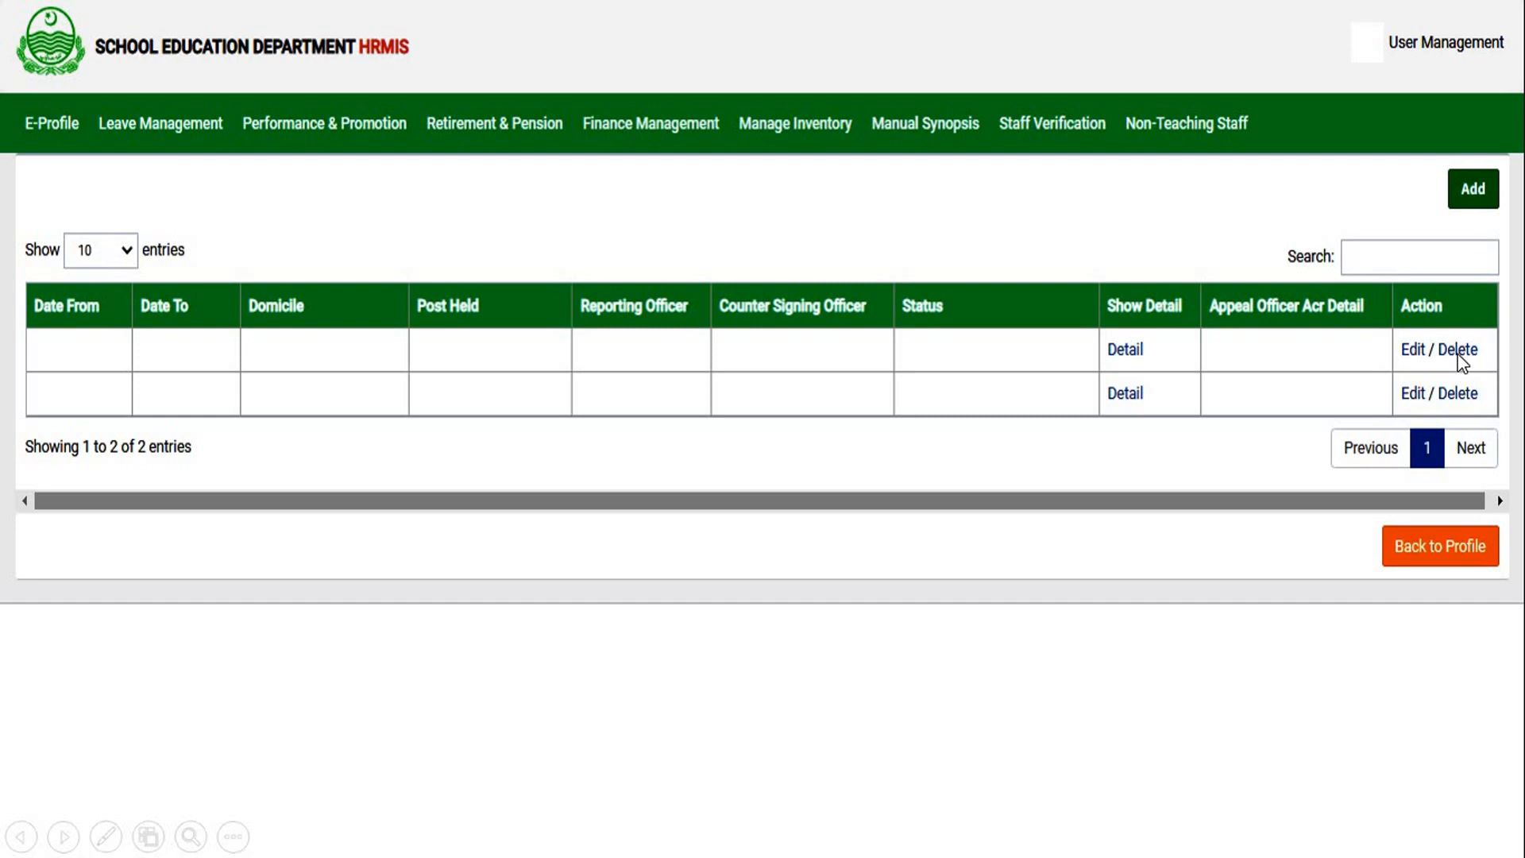
{"action": "key", "text": "Right"}
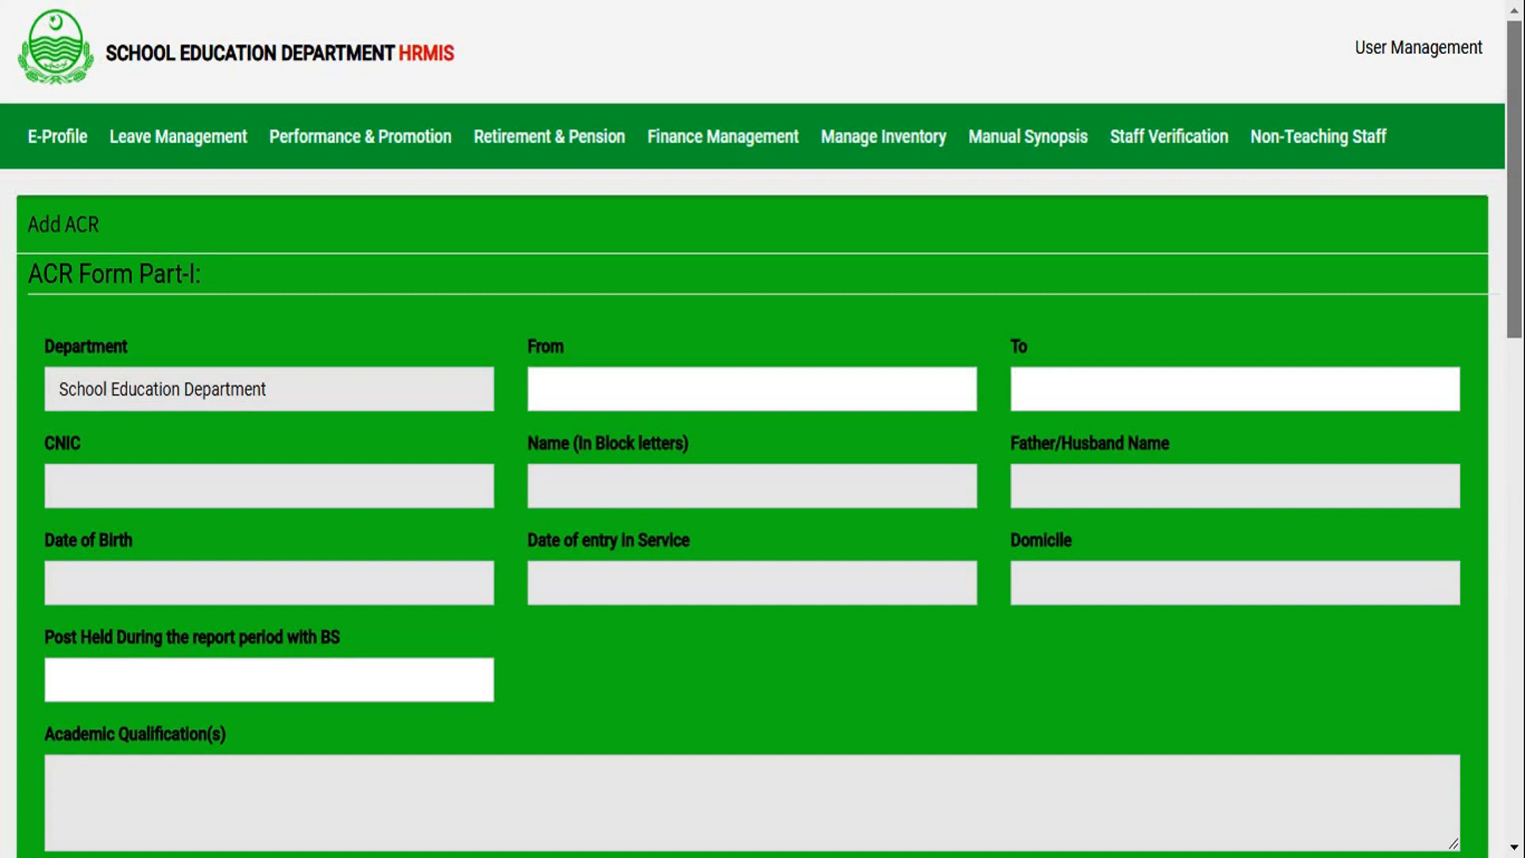
- Set the report period to 2022-01-01 through 2022-12-31 and the post held to "SSE (PHYSICS) (BPS-16)"
{"action": "left_click", "coordinate": [680, 402]}
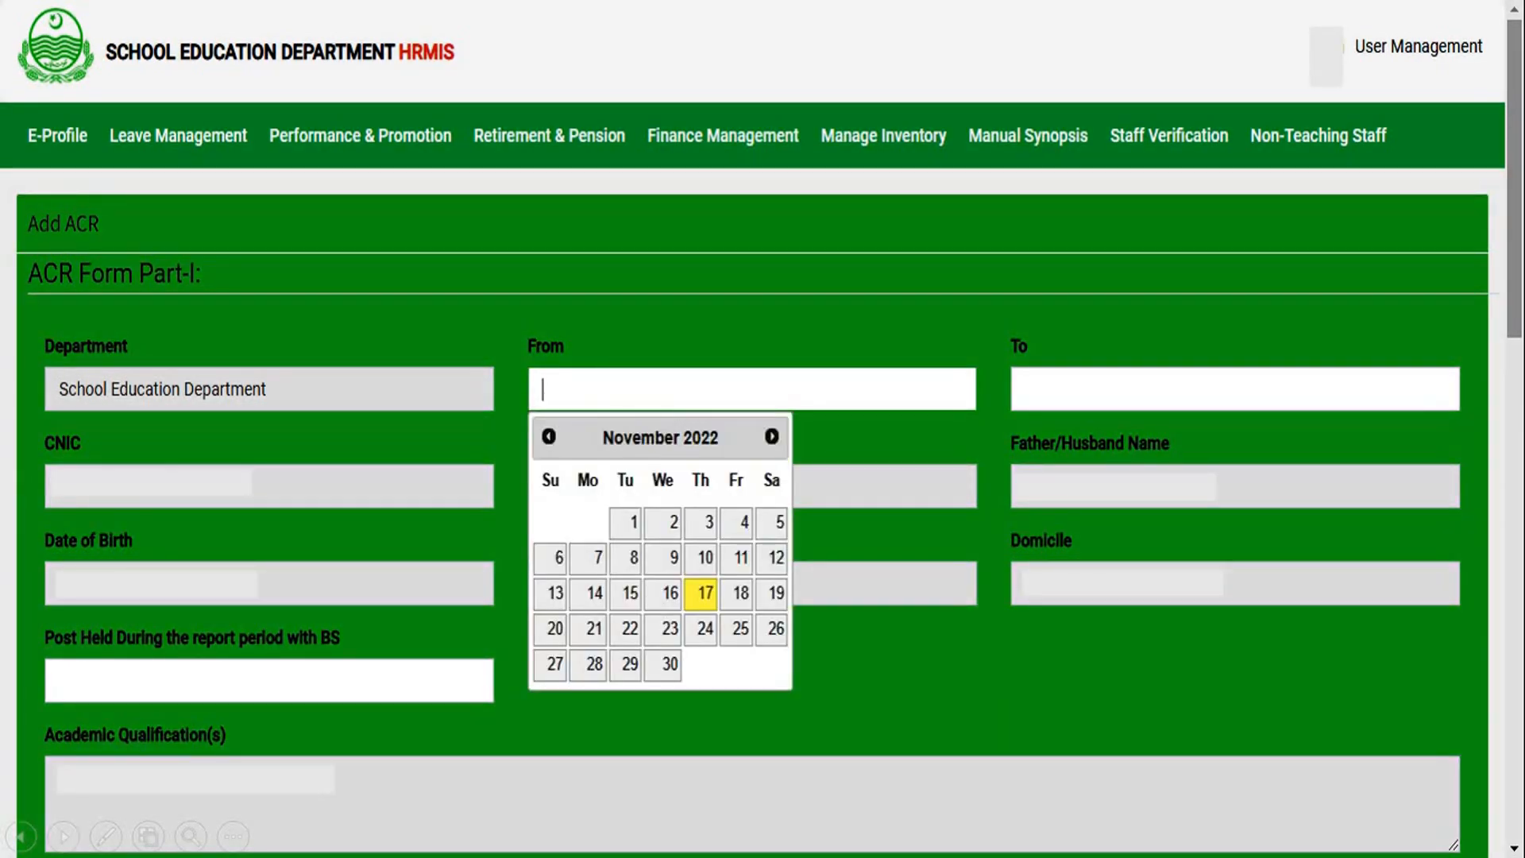
{"action": "left_click", "coordinate": [680, 402]}
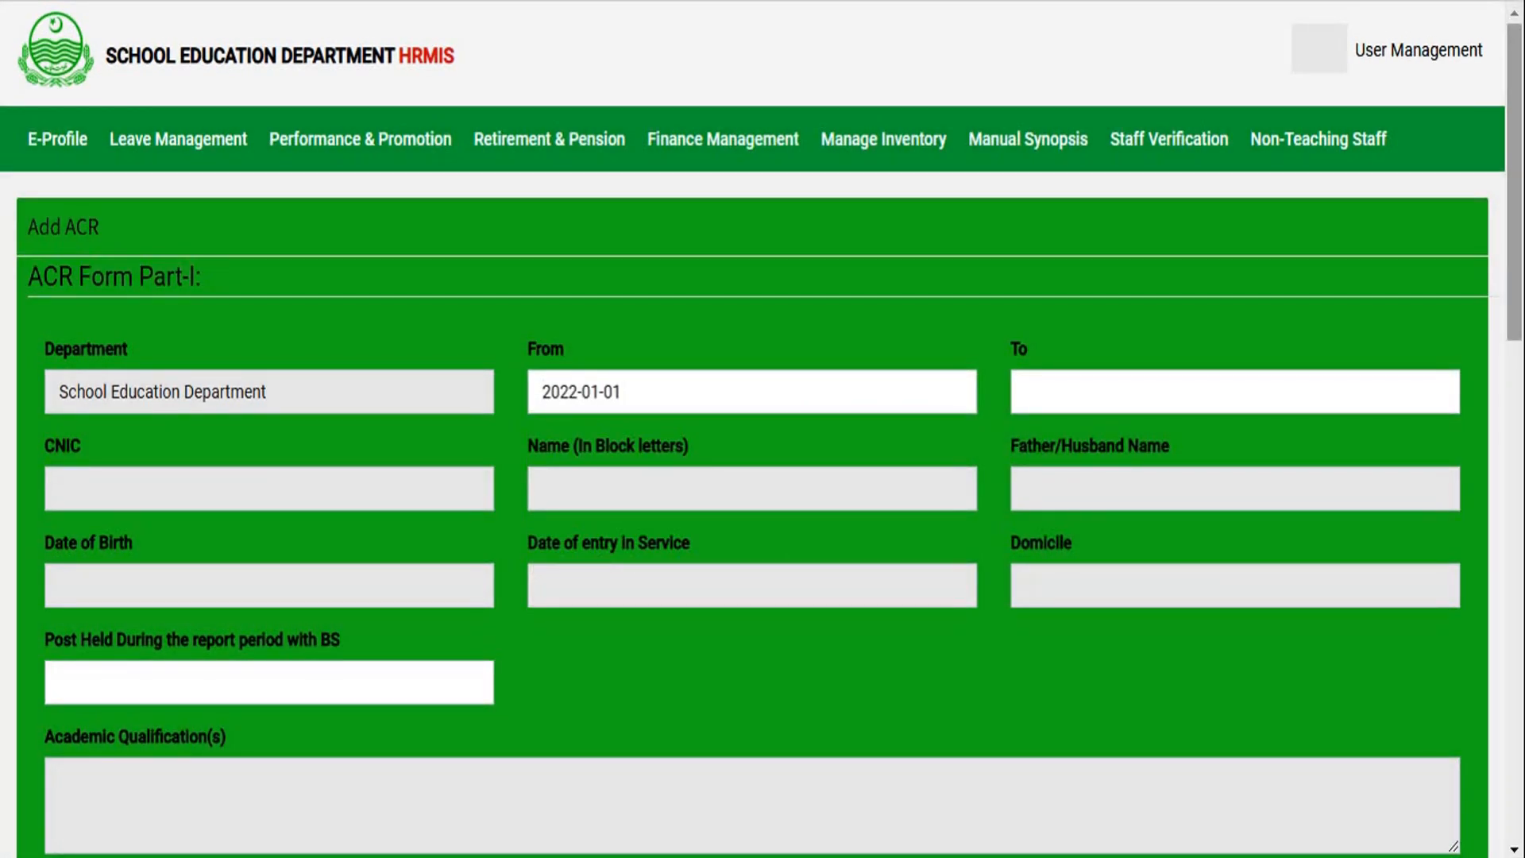
{"action": "key", "text": "Right"}
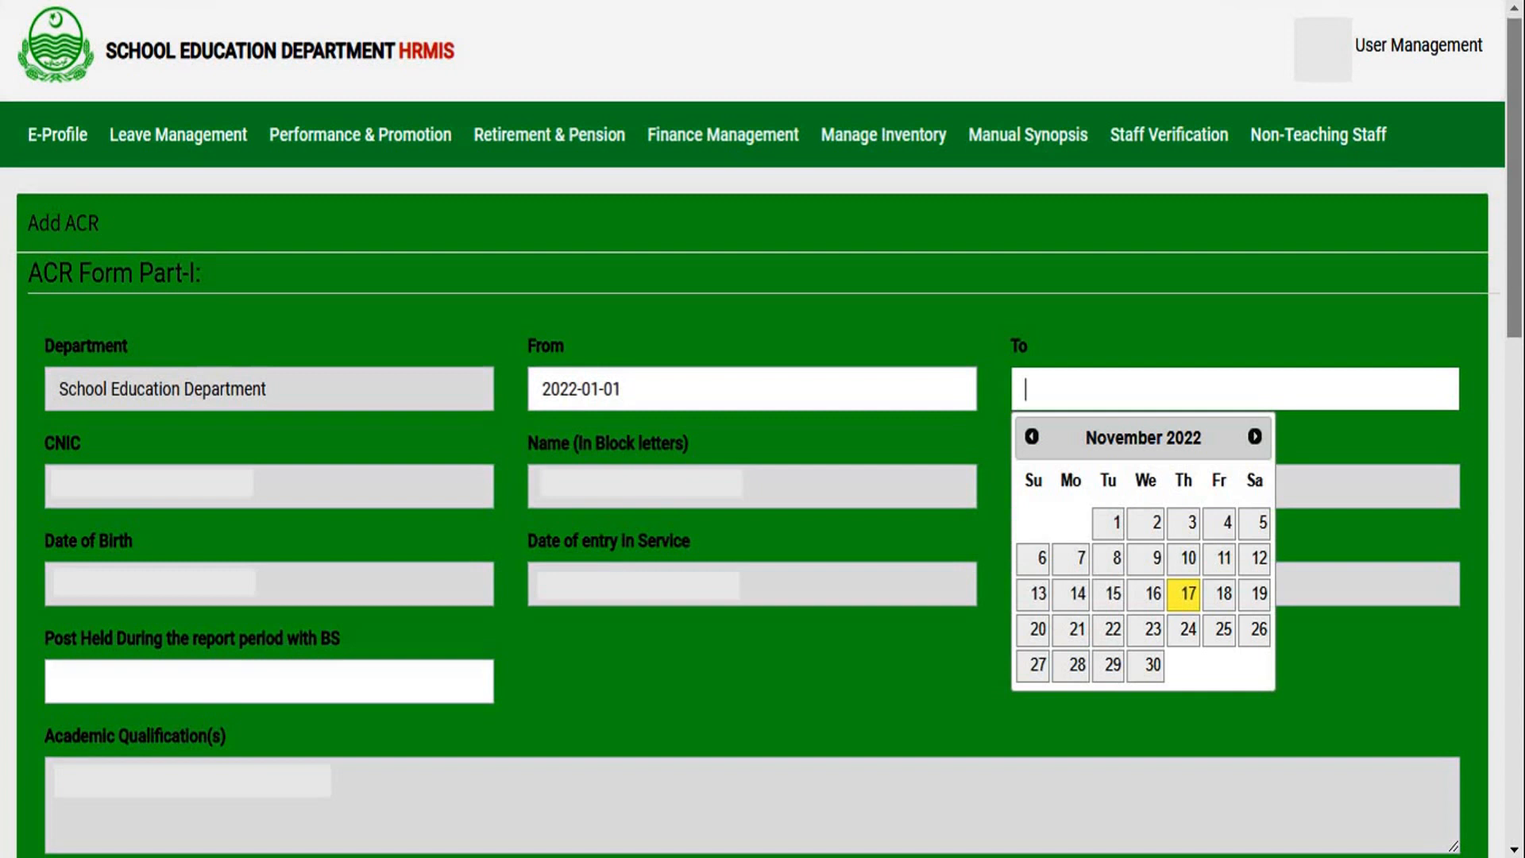
{"action": "key", "text": "Right"}
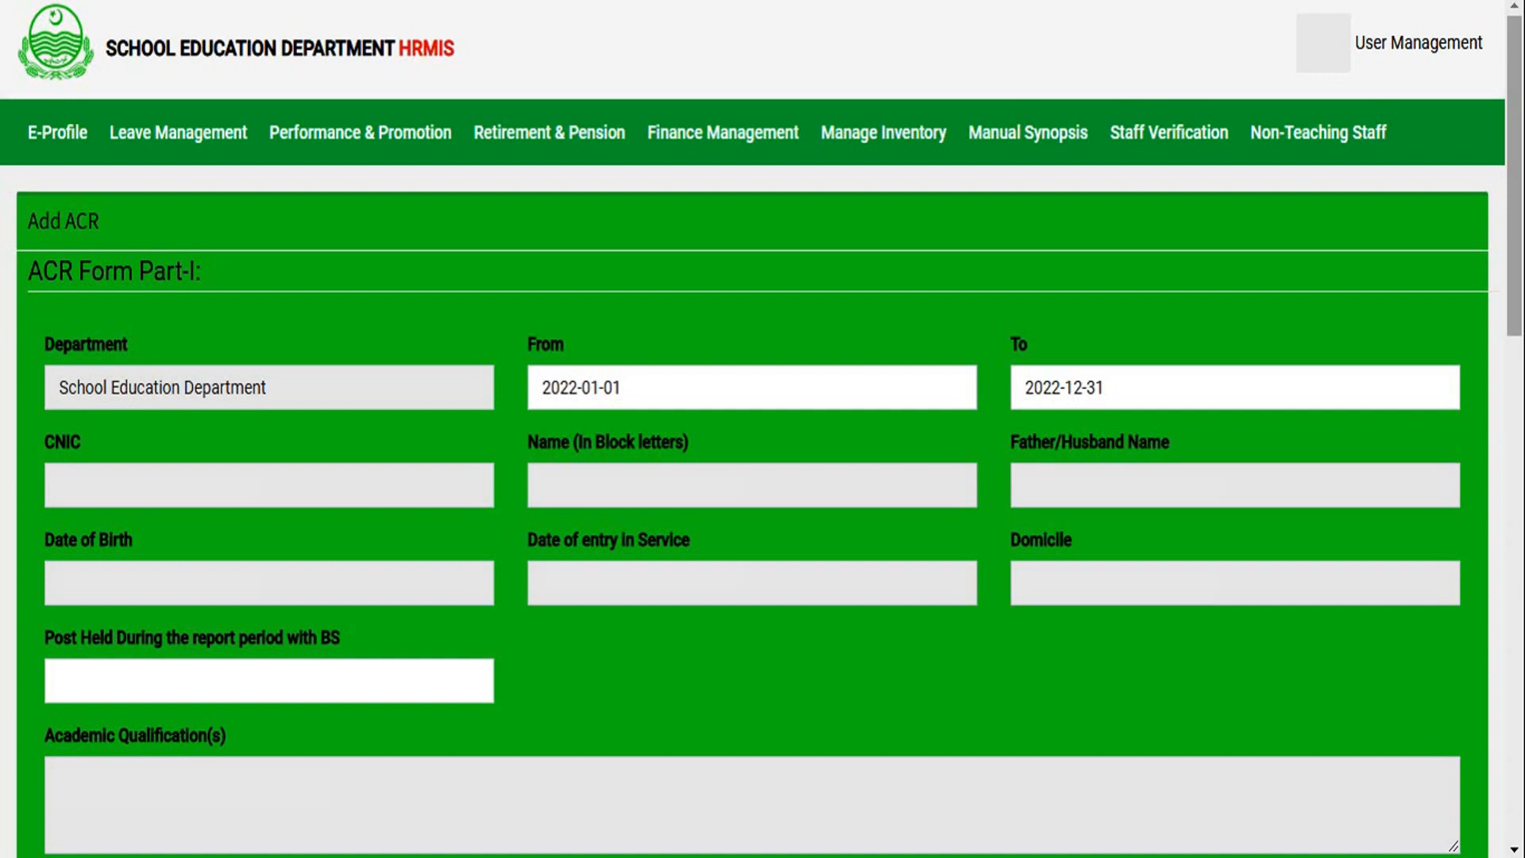
{"action": "type", "text": "SSE (PHYSICS) (BPS-16)"}
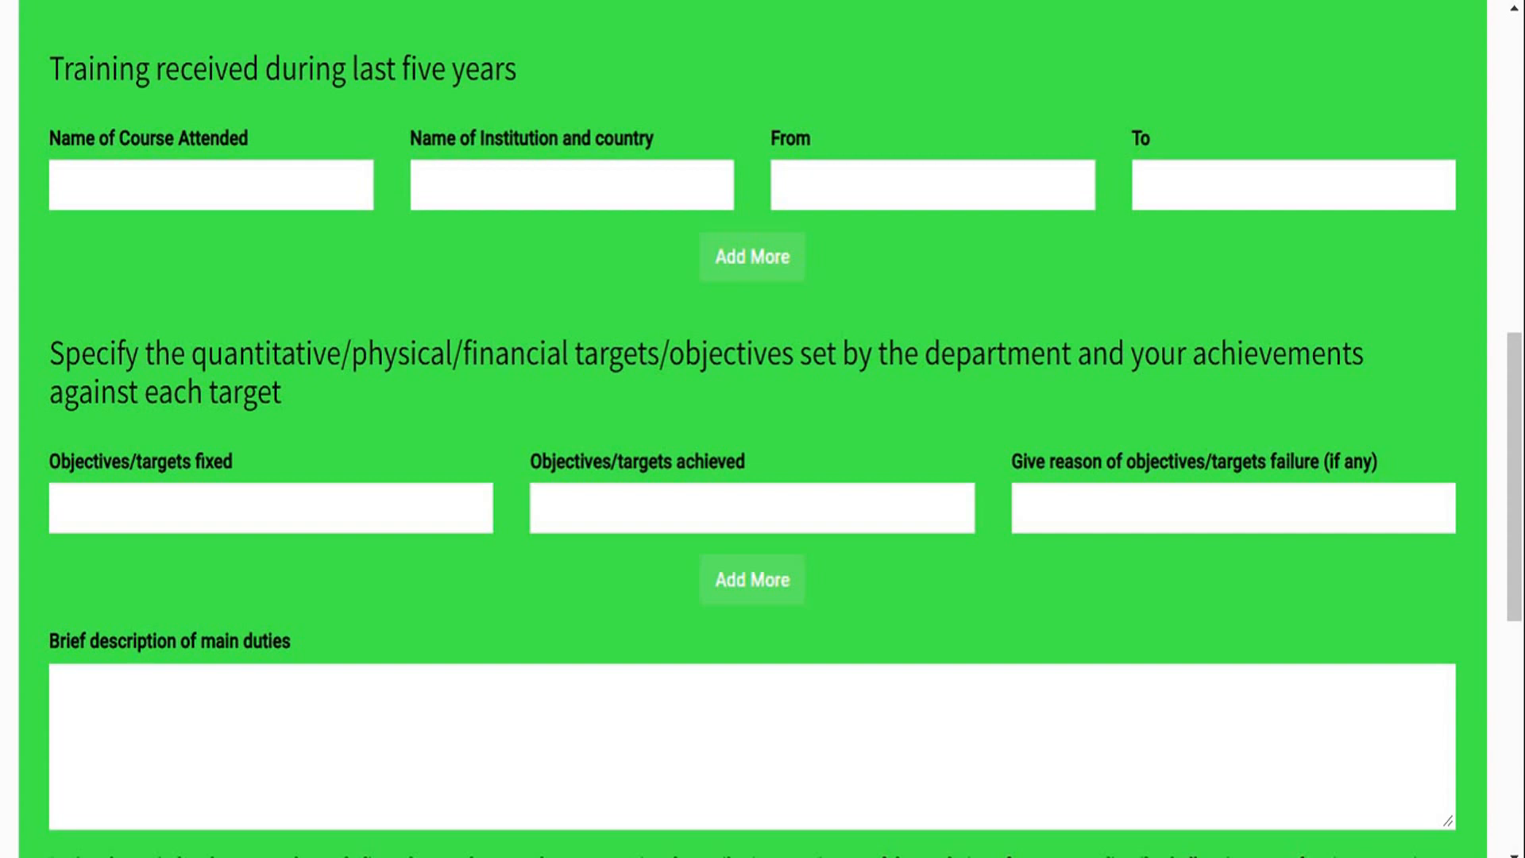
- Record the training INDUCTION TRAINING OF NEWLY RECRUITED EDUCATORS SSEs 2017 at QAED-ADU-GHS Lahore, PAKISTAN, from 2017-8-1 to 2017-8-24, plus one empty training row
{"action": "type", "text": "INDUCTION TRAINING OF"}
{"action": "type", "text": " NEWLY RECRUITED EDUCATORS SSEs 2017"}
{"action": "type", "text": "QAED-ADU-GHS Lahore,"}
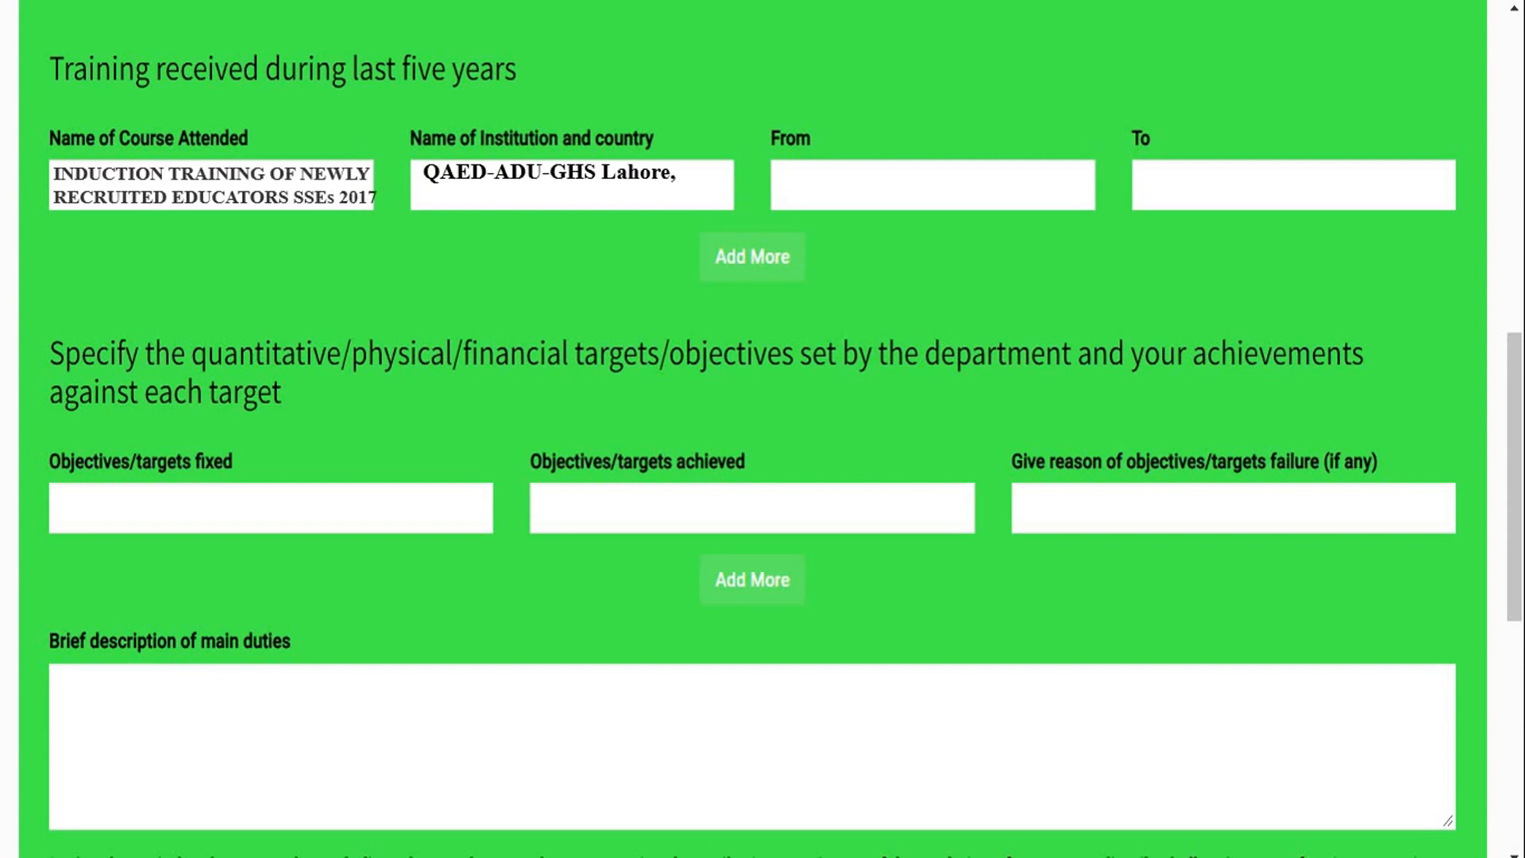
{"action": "type", "text": " PAKISTAN"}
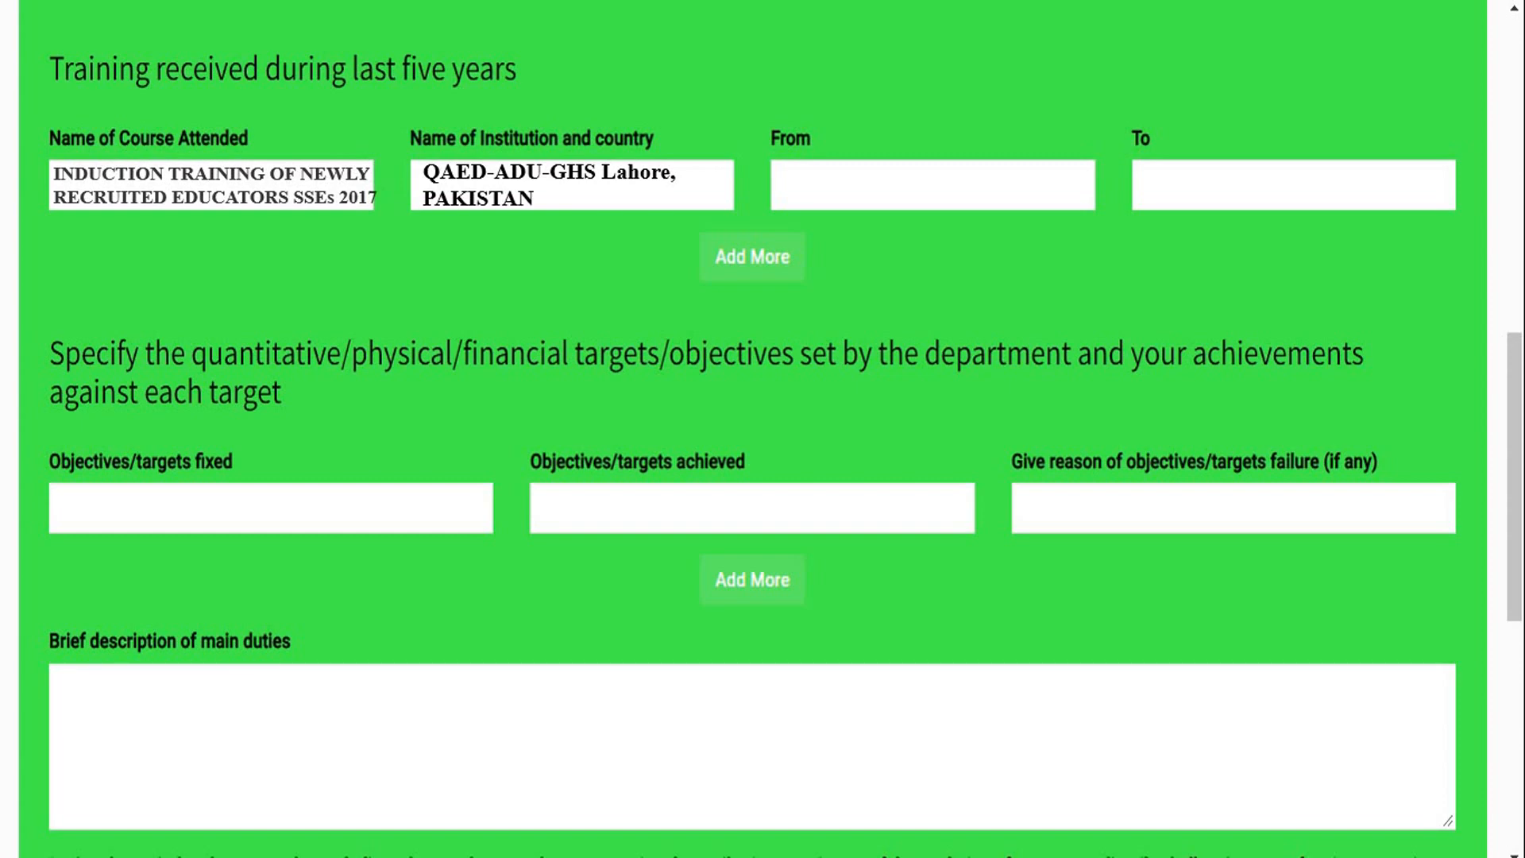
{"action": "key", "text": "Tab"}
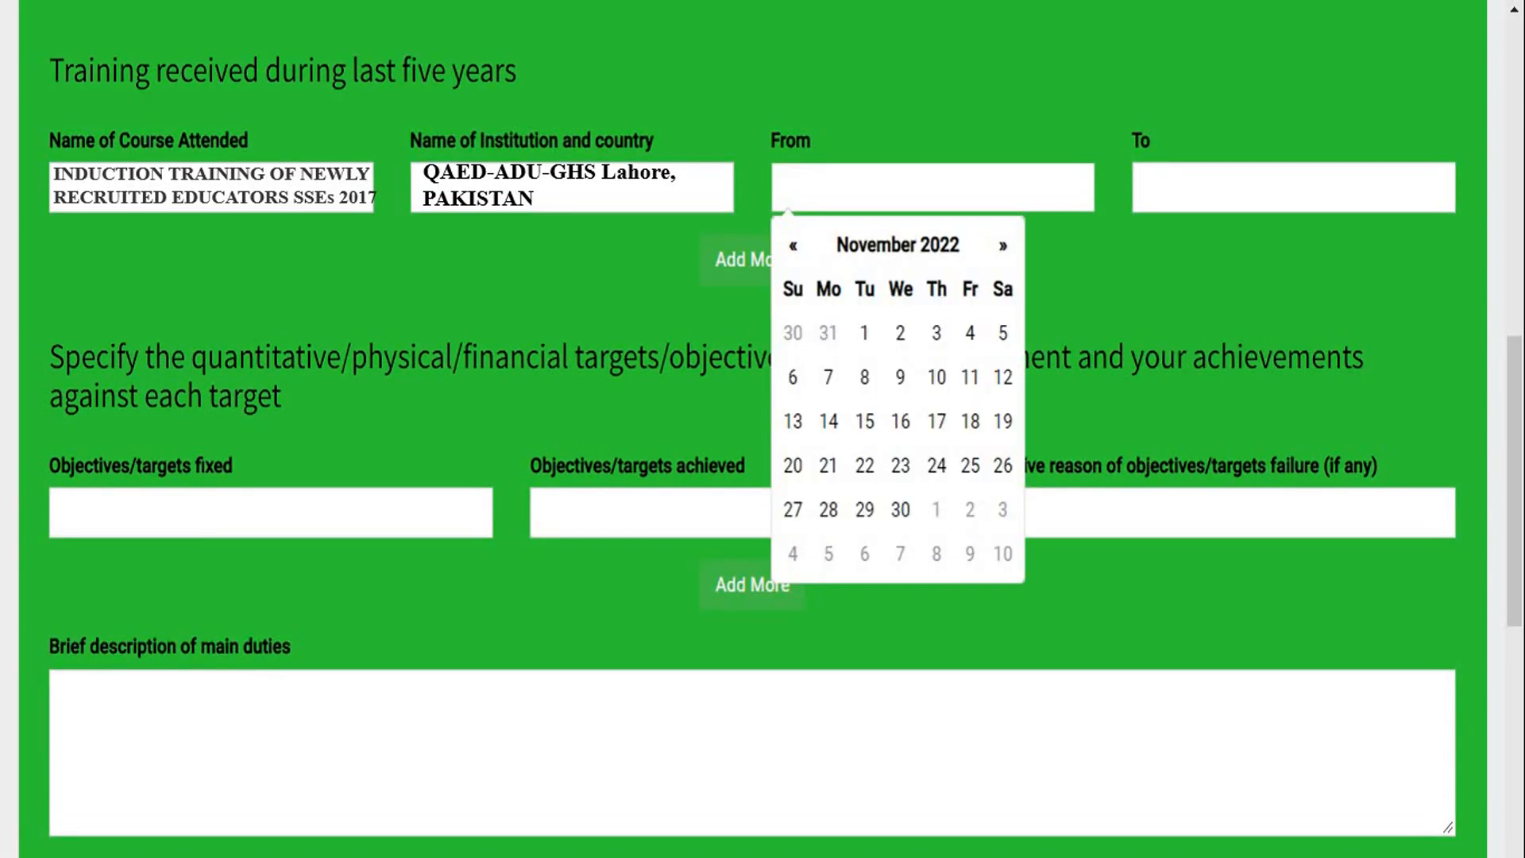
{"action": "type", "text": "2017-8-1"}
{"action": "key", "text": "Tab"}
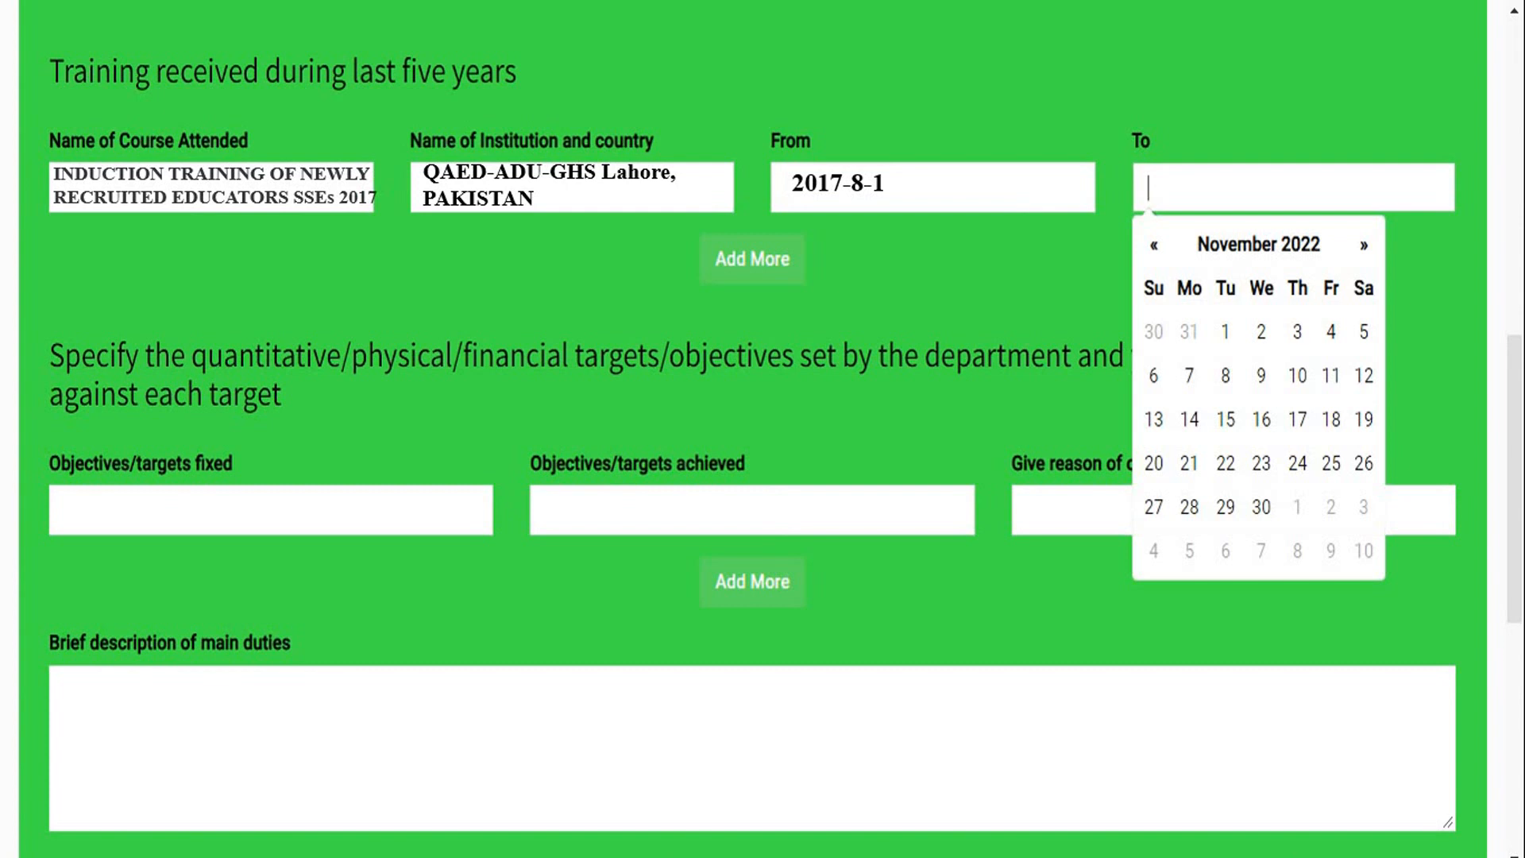
{"action": "type", "text": "2017-8-24"}
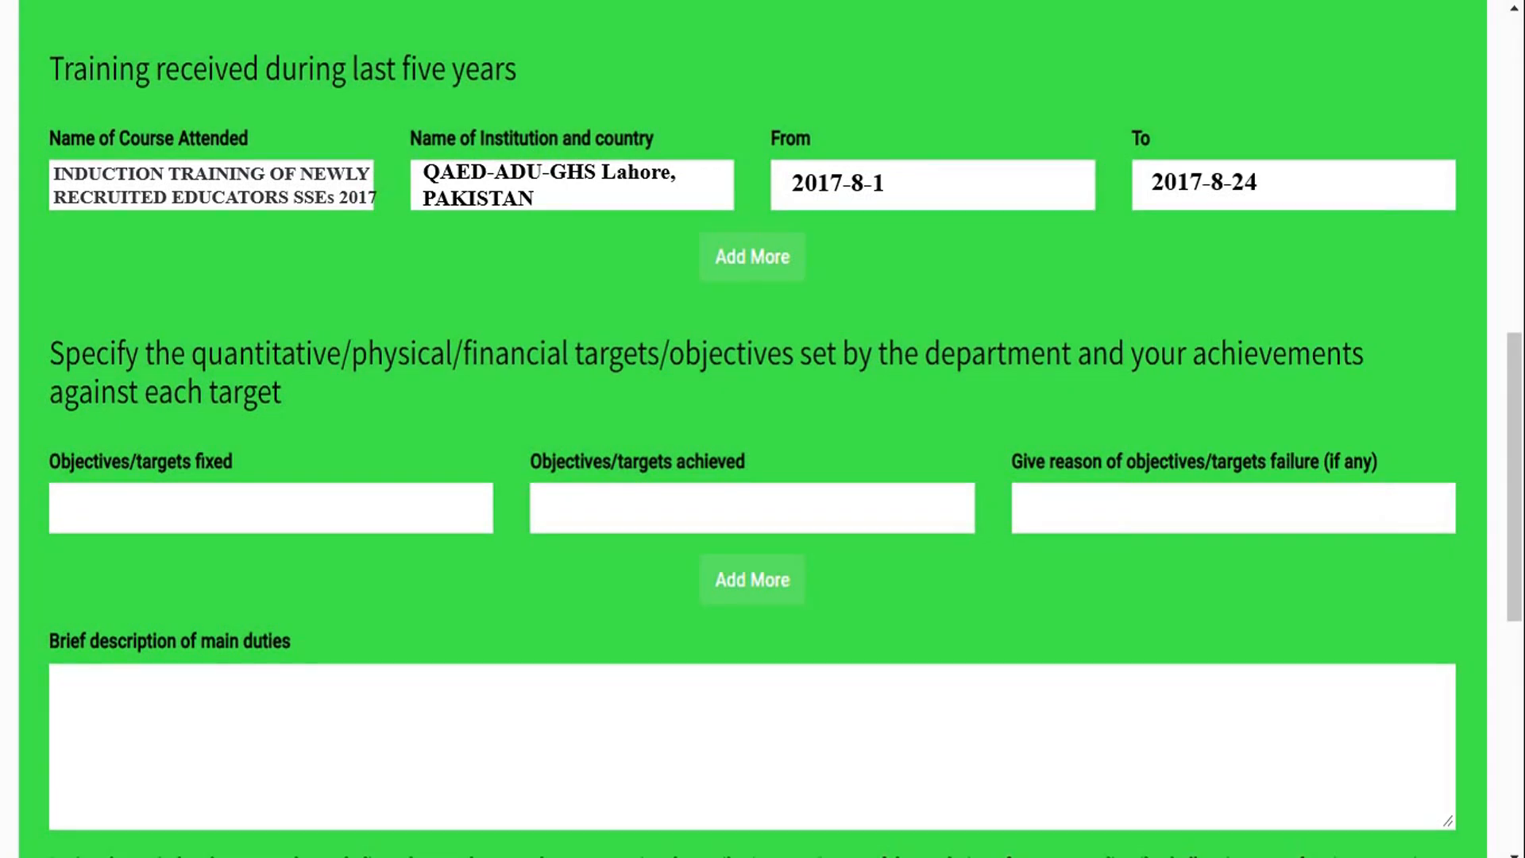
{"action": "left_click", "coordinate": [764, 273]}
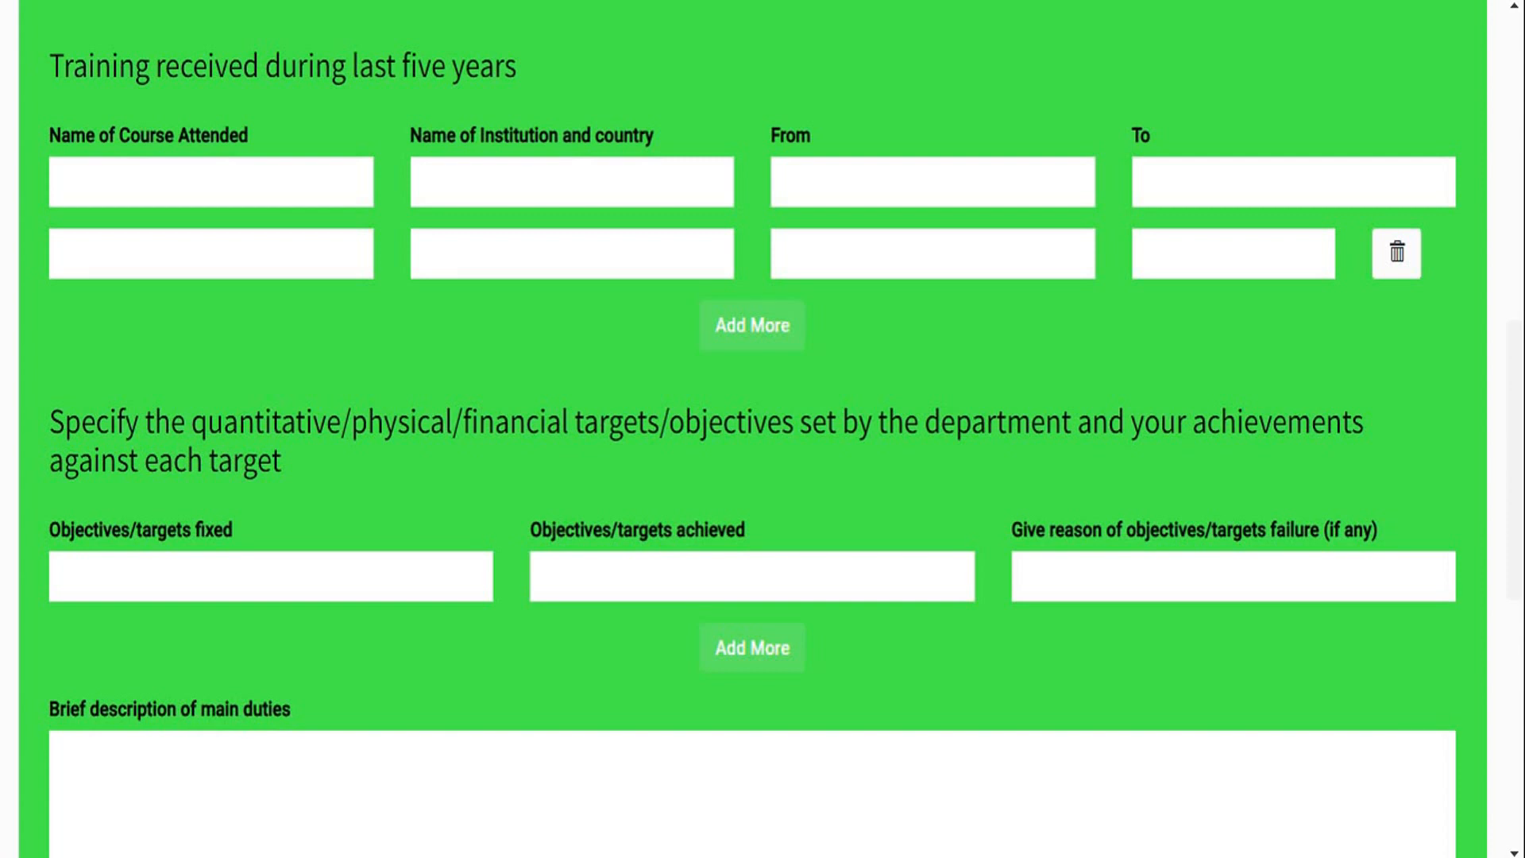
- Enter "Health Profile & Dengue Focal Person" as the fixed objective and "Yes, 100% Achieved" as the achieved objective
{"action": "type", "text": "Health Profile & Dengue Focal Person"}
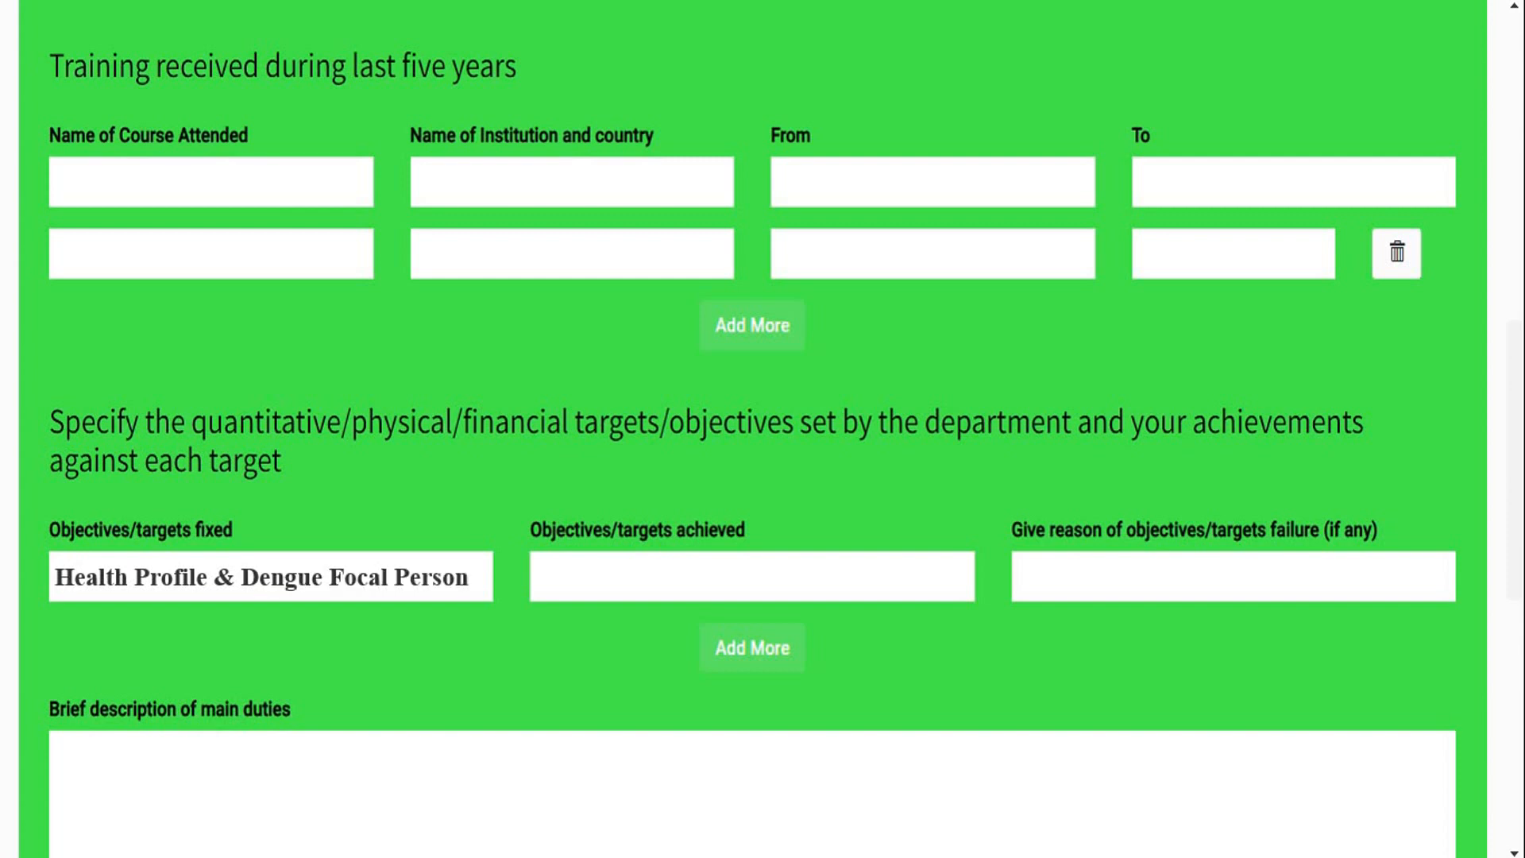
{"action": "type", "text": "Yes, 100% Achieved"}
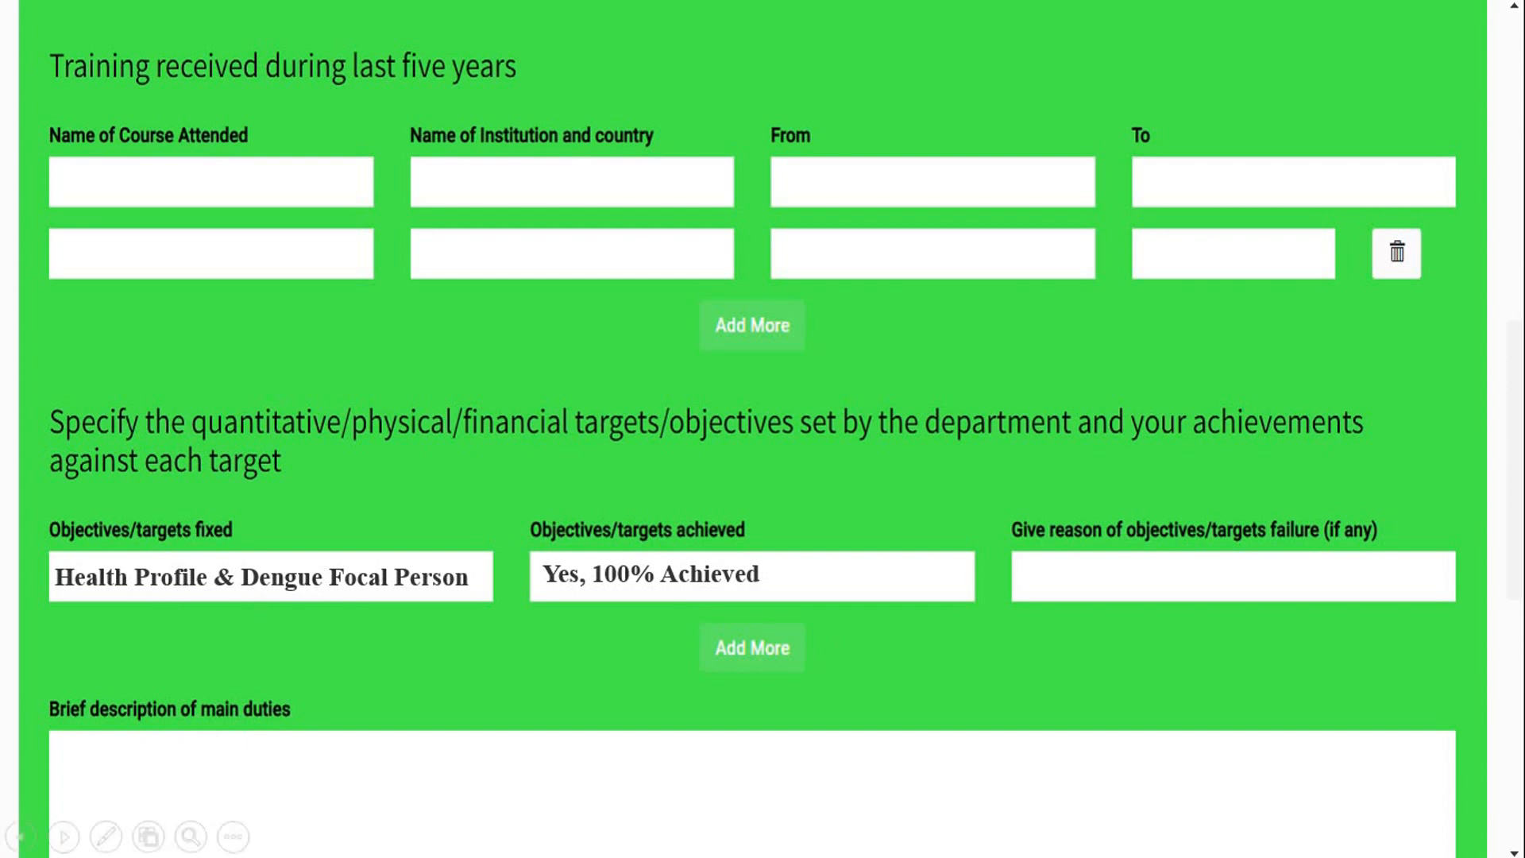
- Describe the first main duty as "(1). In-Charge of 10th Class, Teaching Physics, Math & Bio to 9th & 10th Class, Achieve 100% Results."
{"action": "key", "text": "Right"}
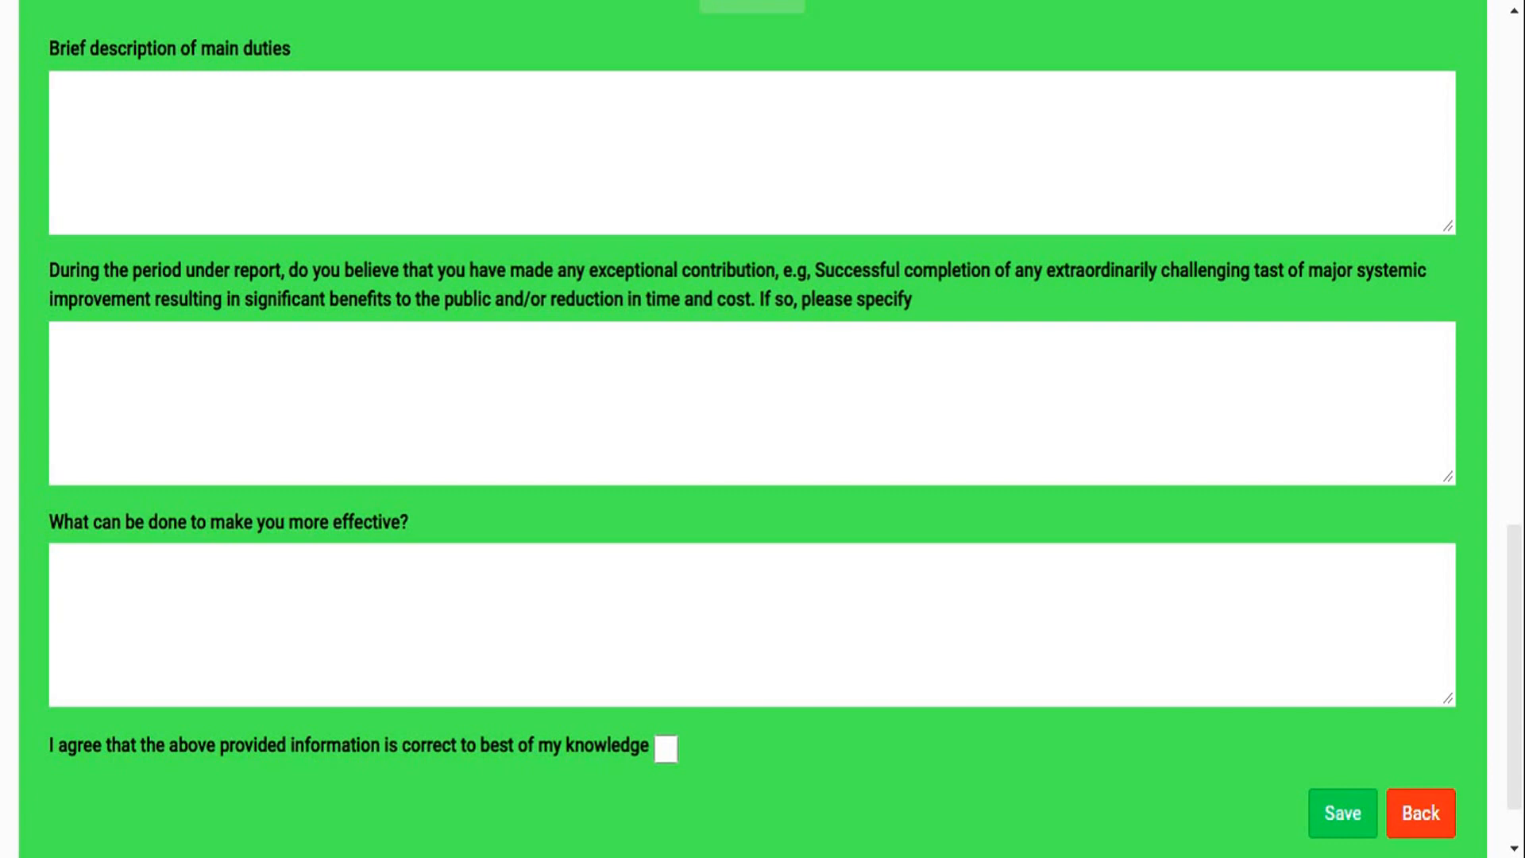
{"action": "type", "text": "(1).  In-Charge of 10"}
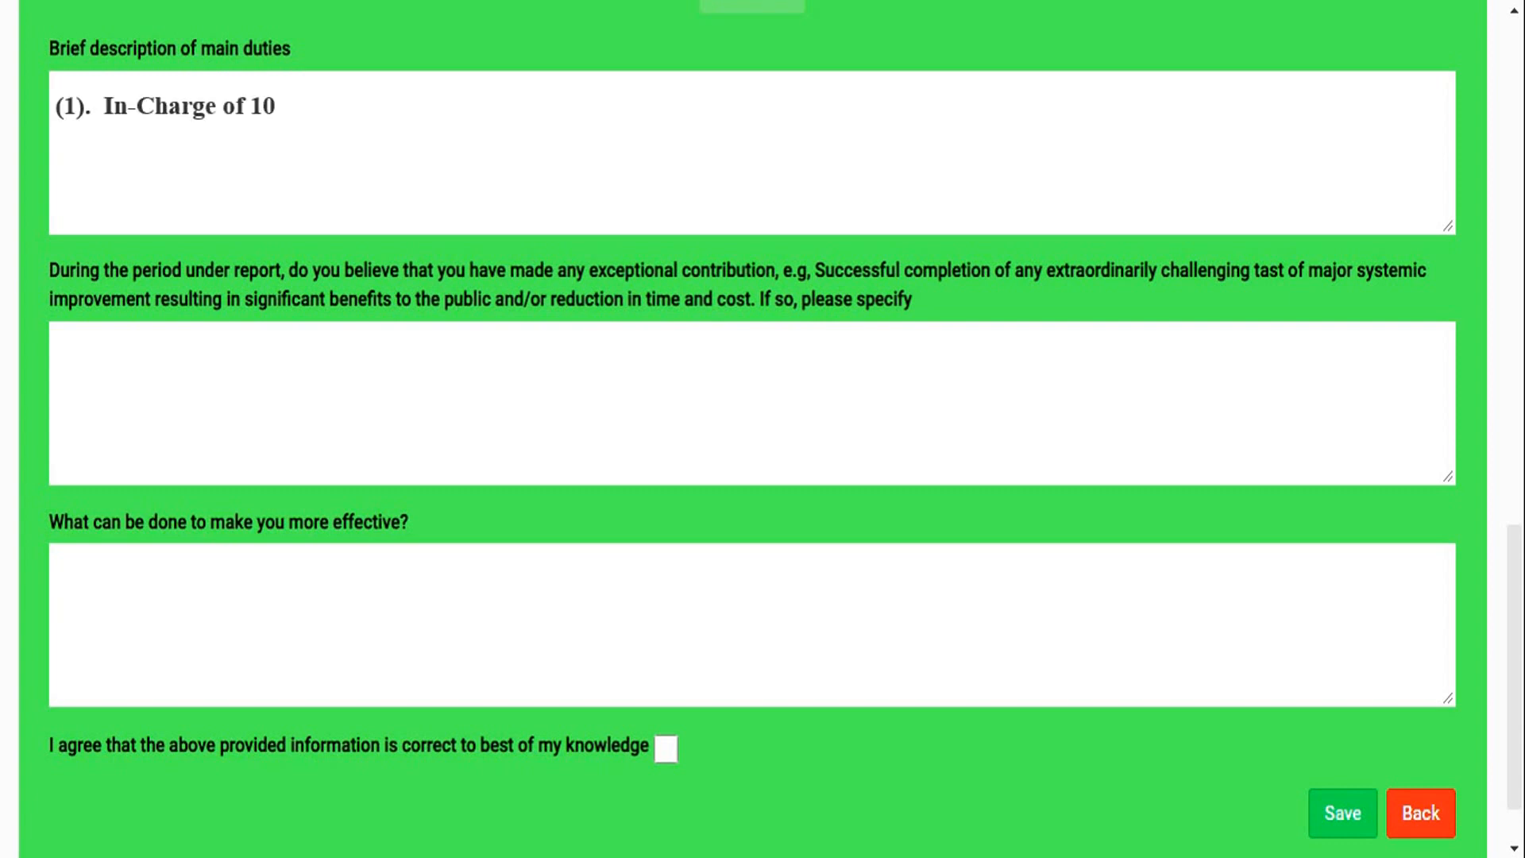
{"action": "type", "text": "th Class, Teaching Physi"}
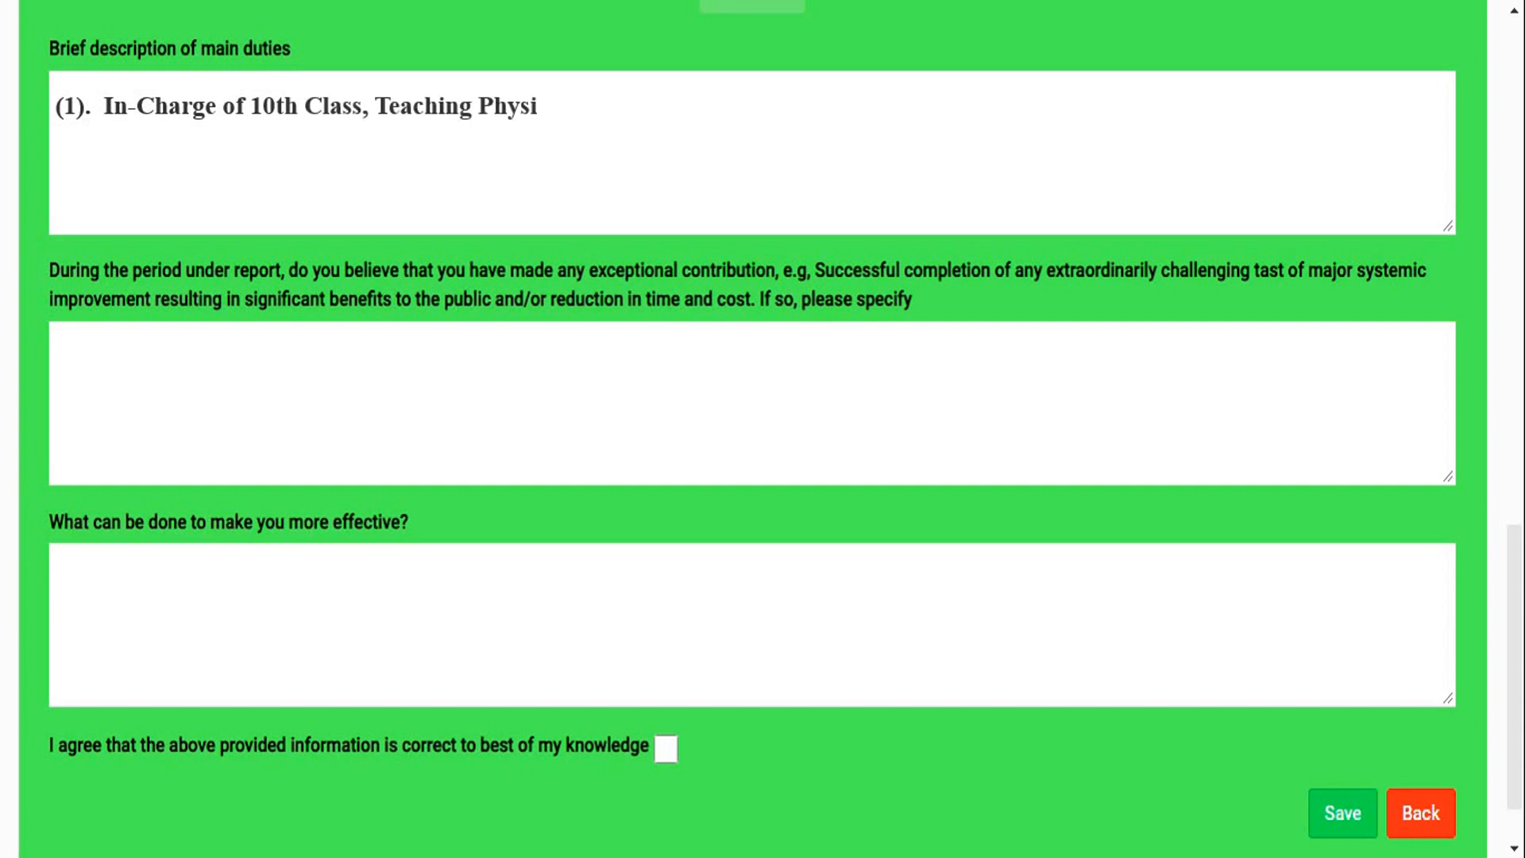
{"action": "type", "text": "cs, Math & Bio to 9th & 10th Cla"}
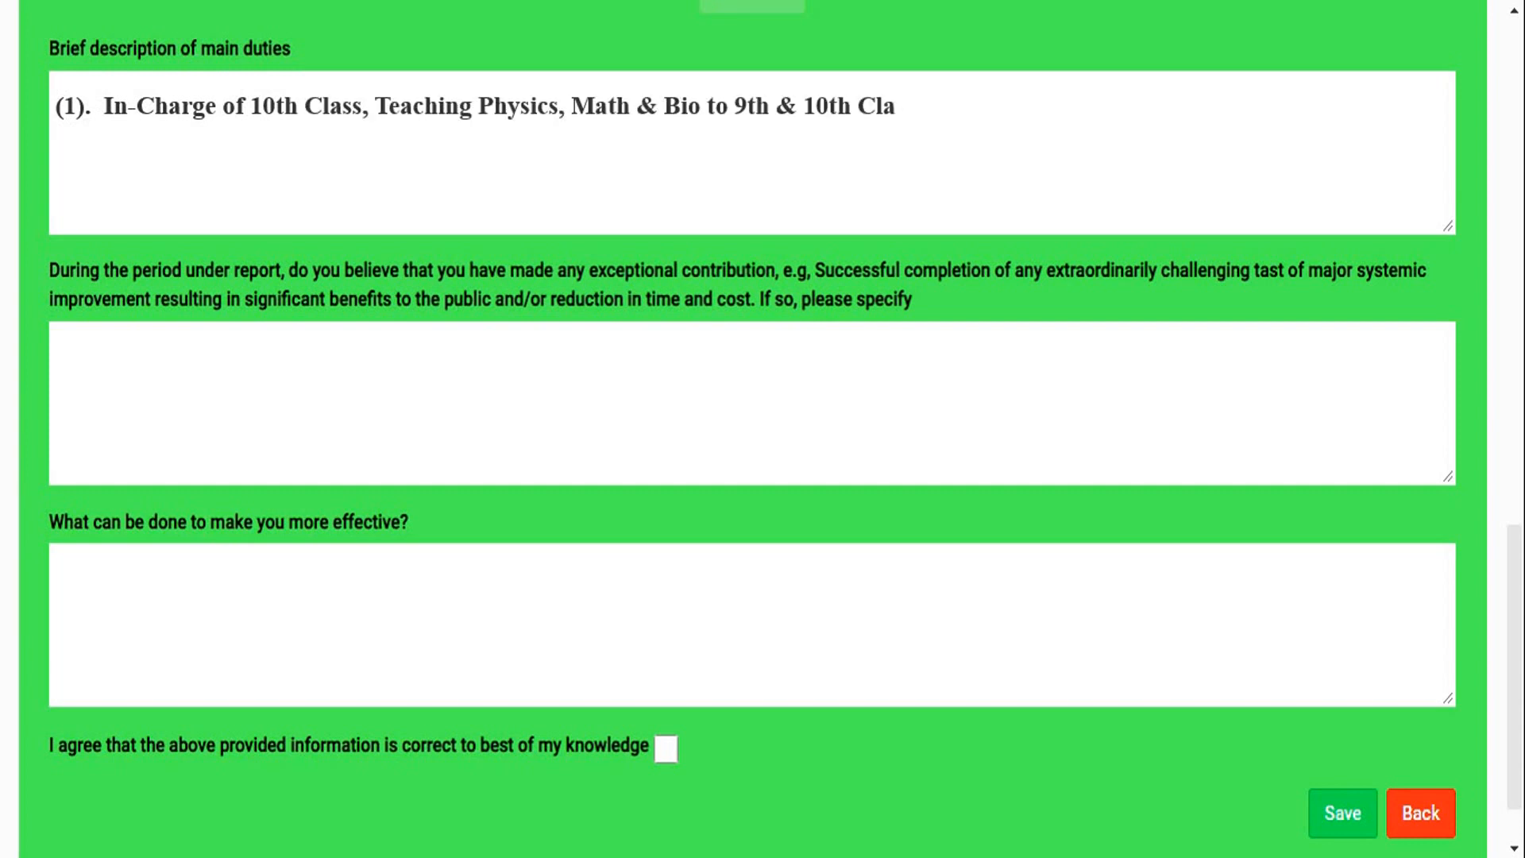
{"action": "type", "text": "ss, Achieve 100% Results."}
{"action": "key", "text": "Return"}
- Add the duties "(2). Focal Person of Health Profiles & Achieve 100% Target." and "(3). Dengue Focal Person & Achieve 100% Target."
{"action": "type", "text": "(2).  Focal Person of Health Profiles"}
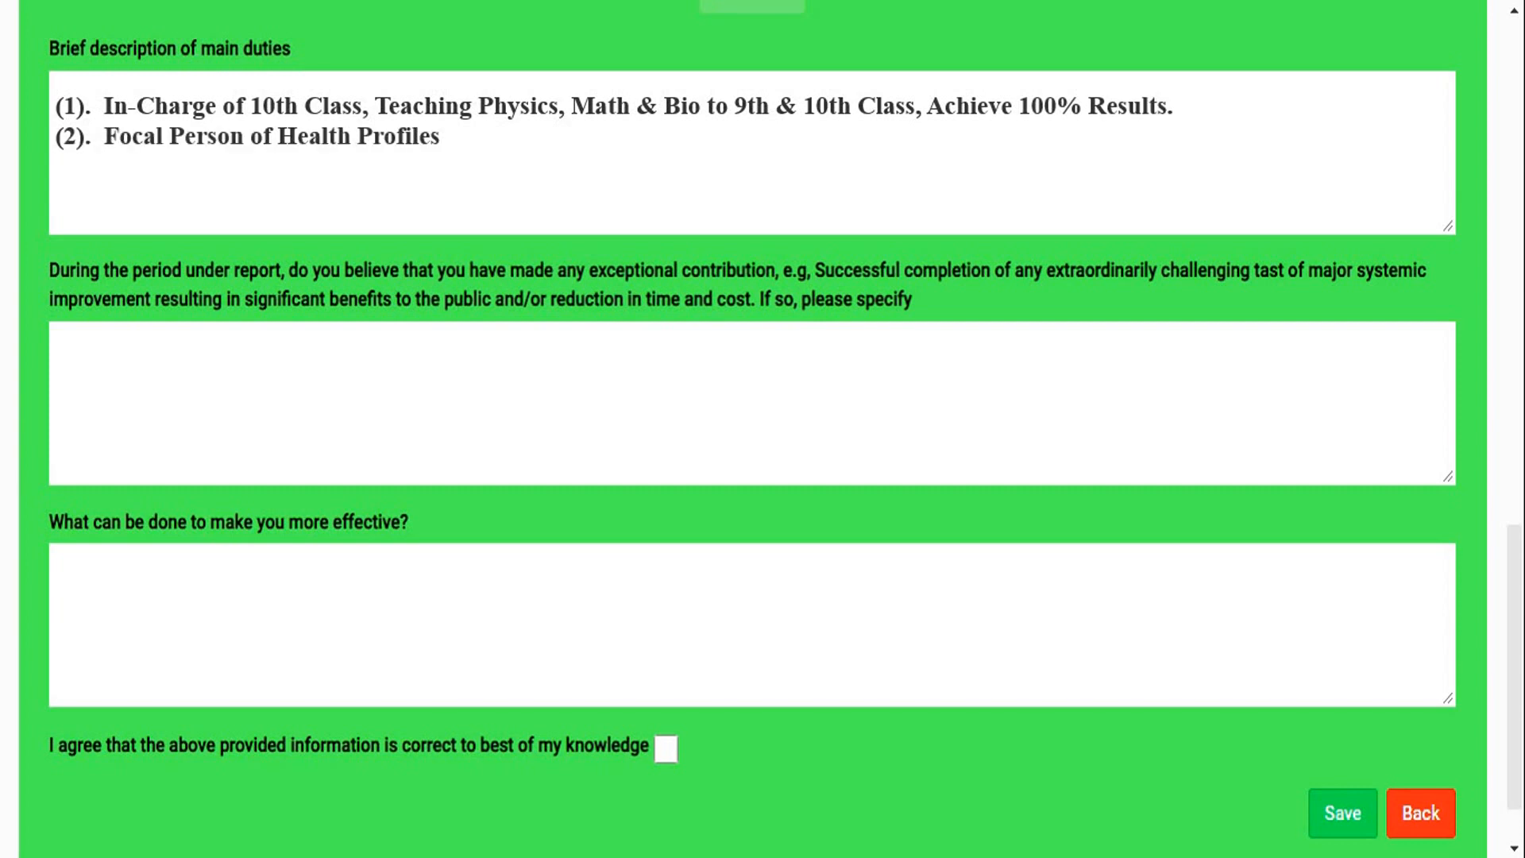
{"action": "type", "text": " & Achieve 100% Target."}
{"action": "key", "text": "Return"}
{"action": "type", "text": "(3)."}
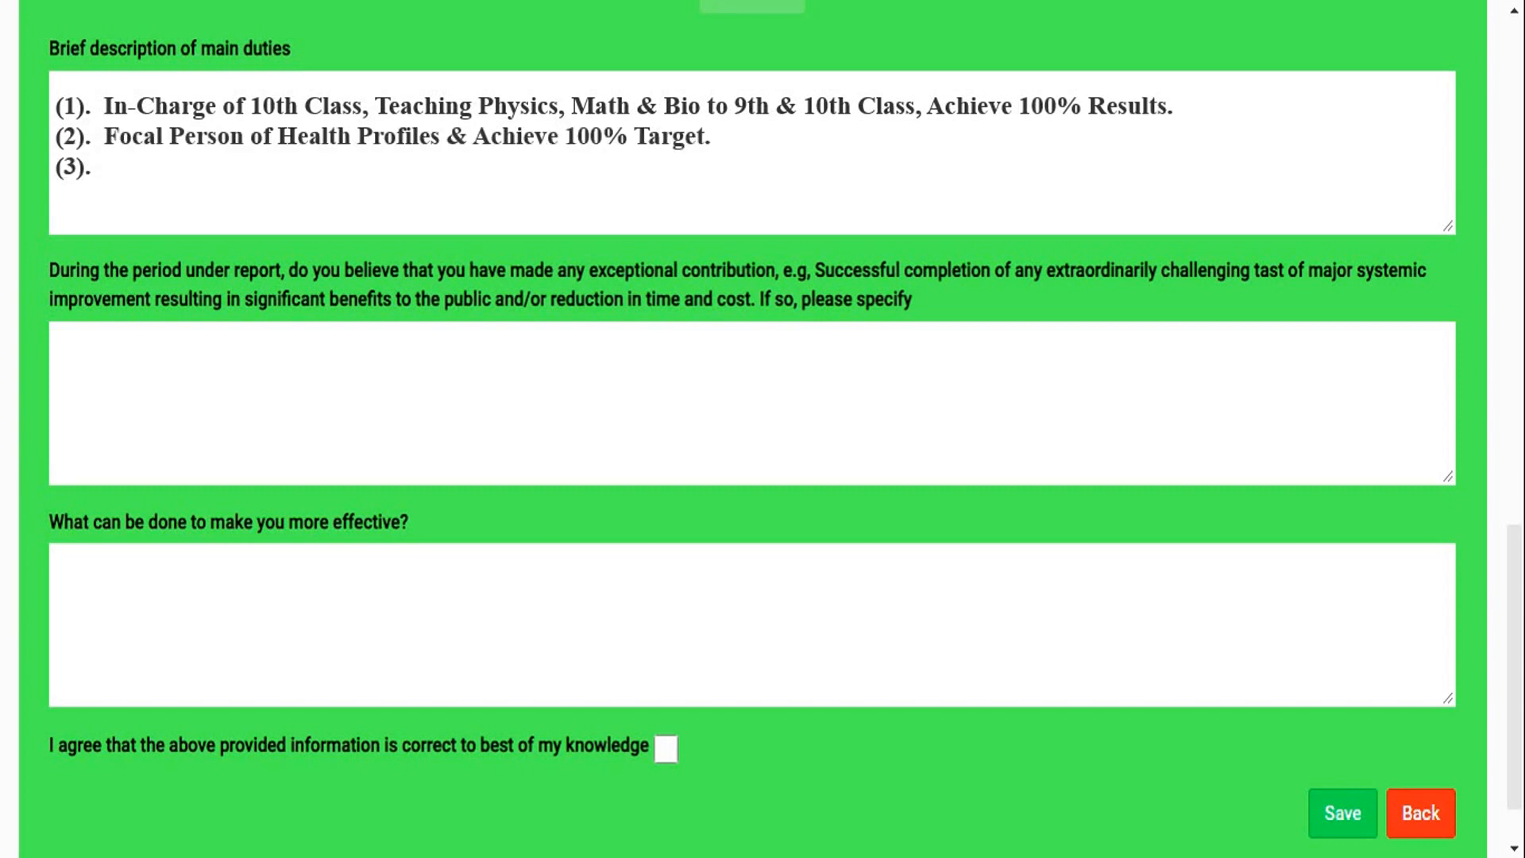
{"action": "type", "text": "  Dengue Focal Person & Achieve 100% Target."}
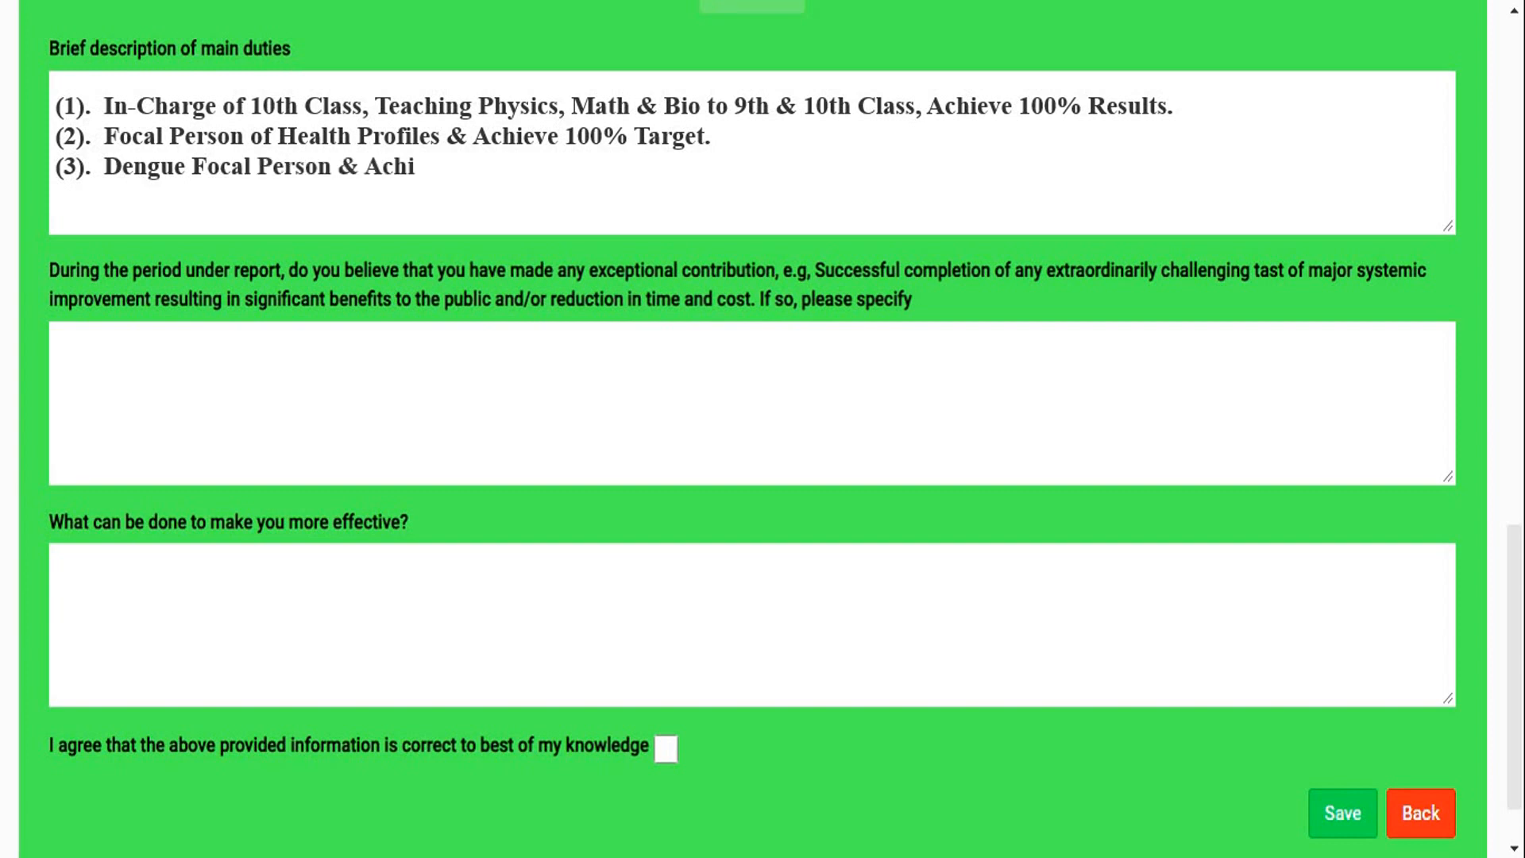